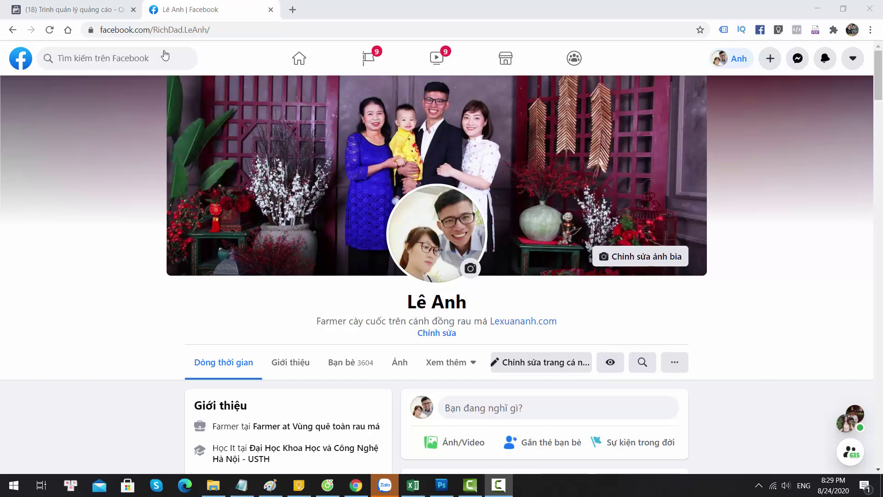
# Step: Switch to Facebook Ads Manager and look through its campaign, ad set and ad lists
pyautogui.click(111, 8)
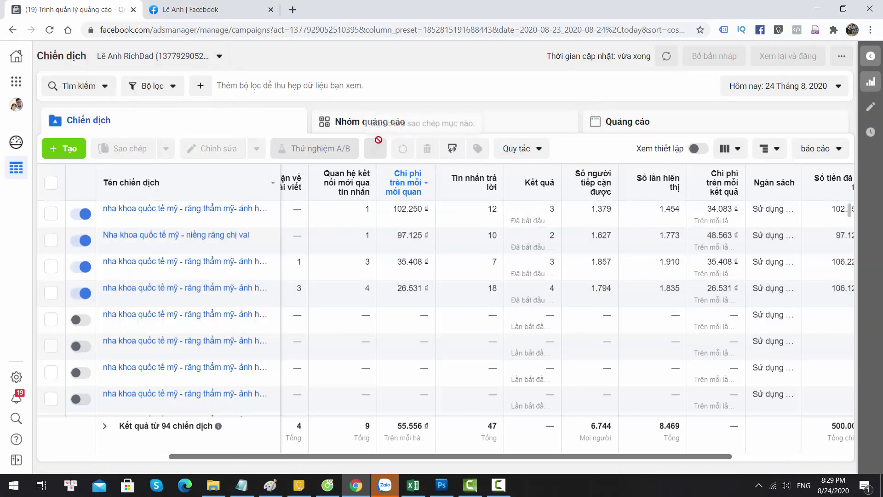
pyautogui.click(628, 124)
pyautogui.click(483, 122)
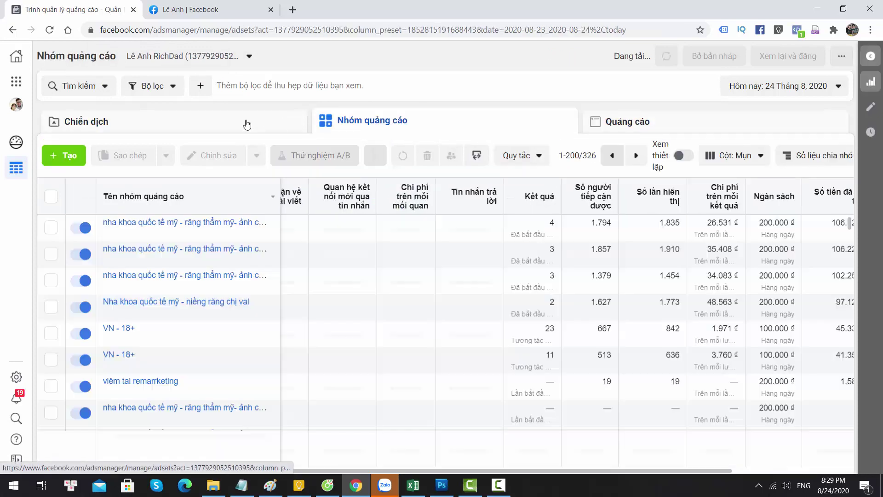
pyautogui.click(247, 122)
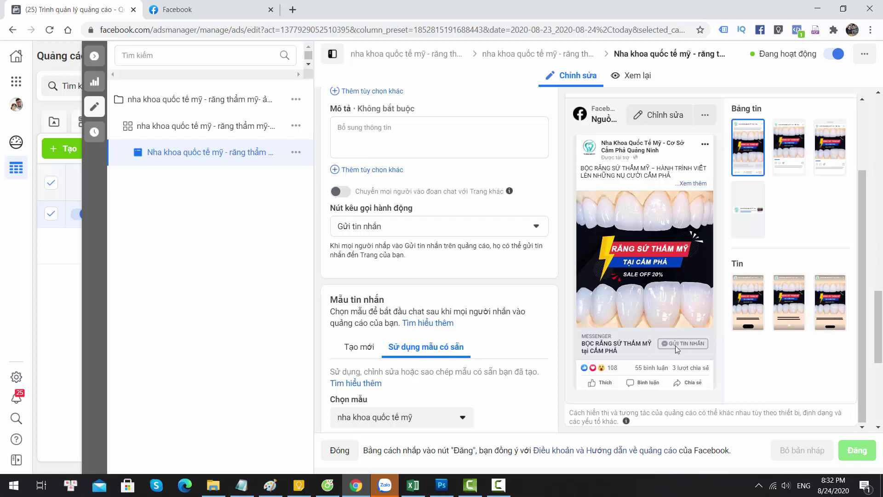
# Step: Examine the existing dental ad's call to action and message template, and close its editor
pyautogui.scroll(-6, 667, 343)
pyautogui.scroll(5, 643, 341)
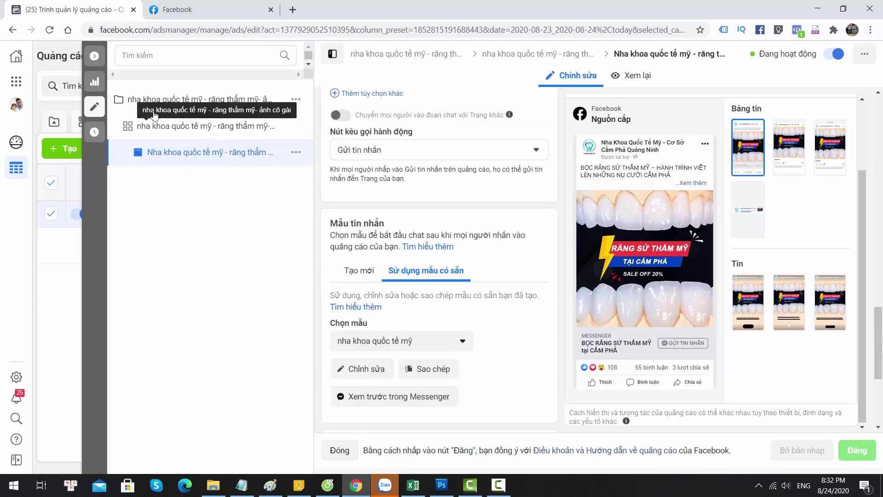
pyautogui.click(94, 56)
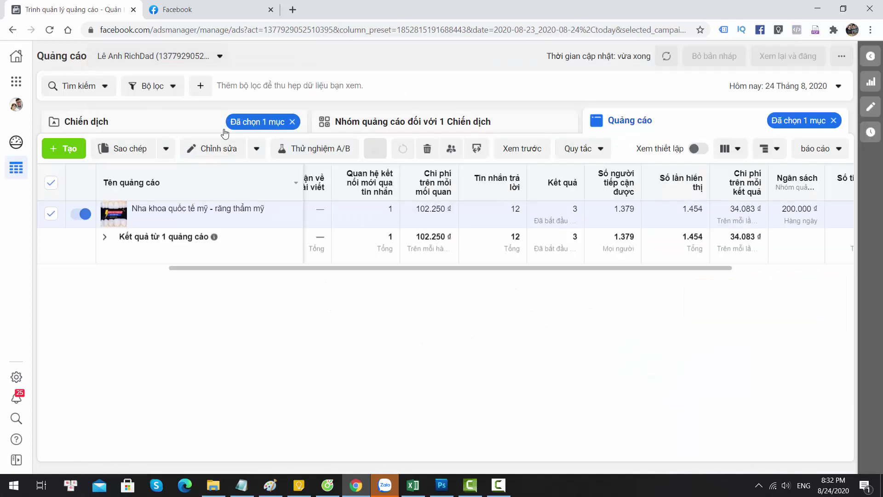
# Step: Start a new campaign from the campaign list, name it "Nha khoa - 2408- răng thẩm mỹ mes" and copy the name
pyautogui.click(187, 125)
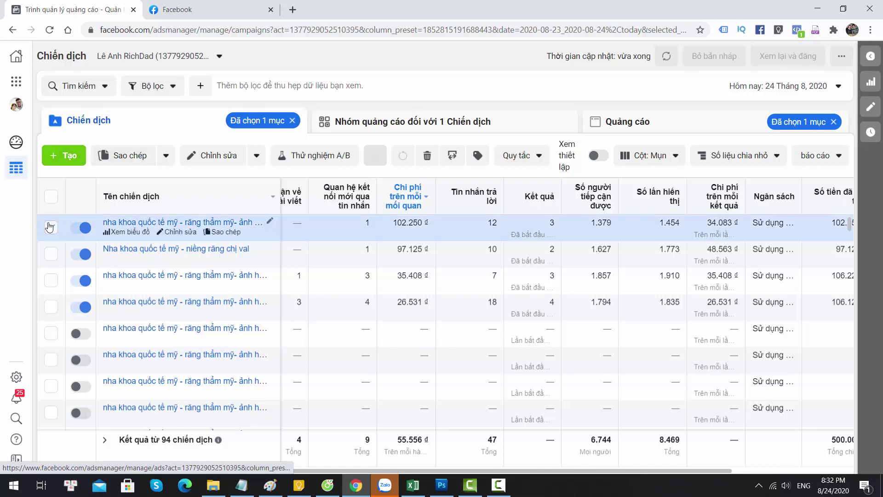
pyautogui.click(50, 227)
pyautogui.click(79, 157)
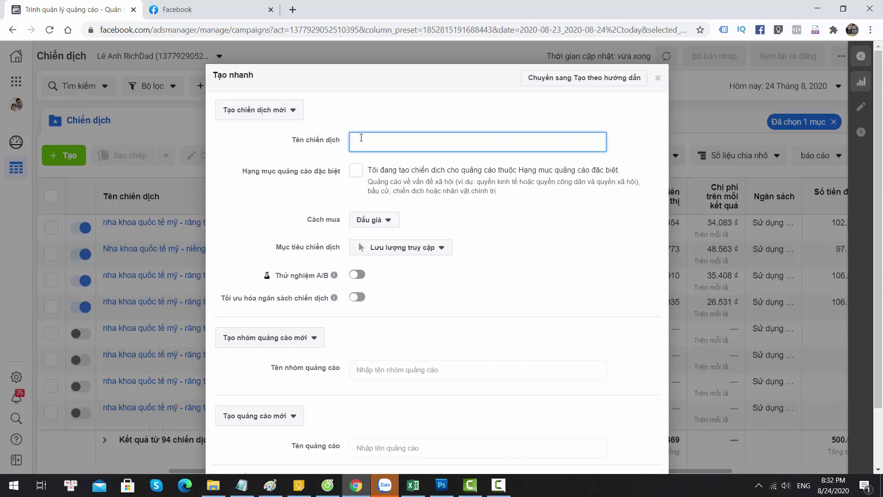
pyautogui.write('Nha khoa')
pyautogui.write('- 2408')
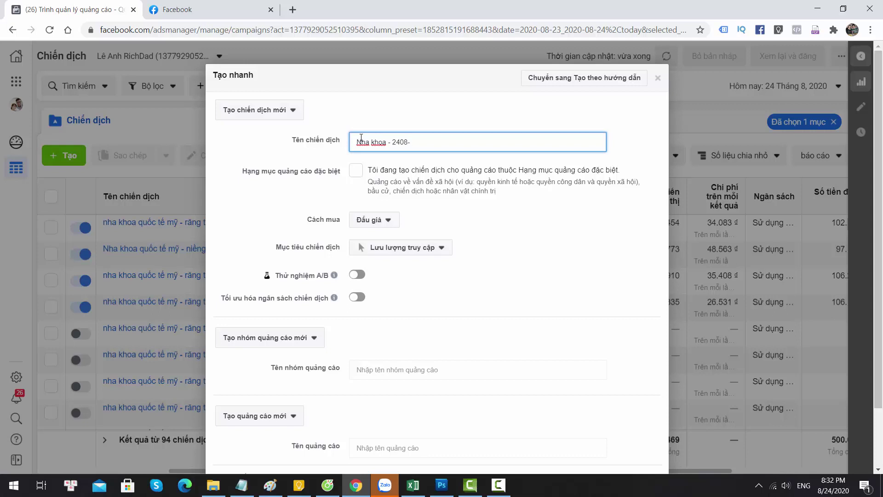
pyautogui.write('- răng thẩm myx mes')
pyautogui.hotkey('ctrl', 'a')
pyautogui.hotkey('ctrl', 'c')
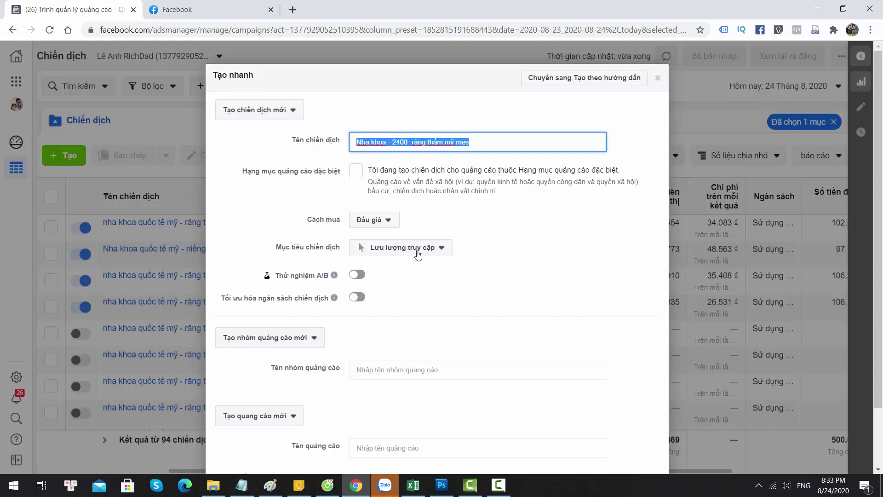
# Step: Set the new campaign's objective to Tin nhắn (Messages)
pyautogui.click(410, 257)
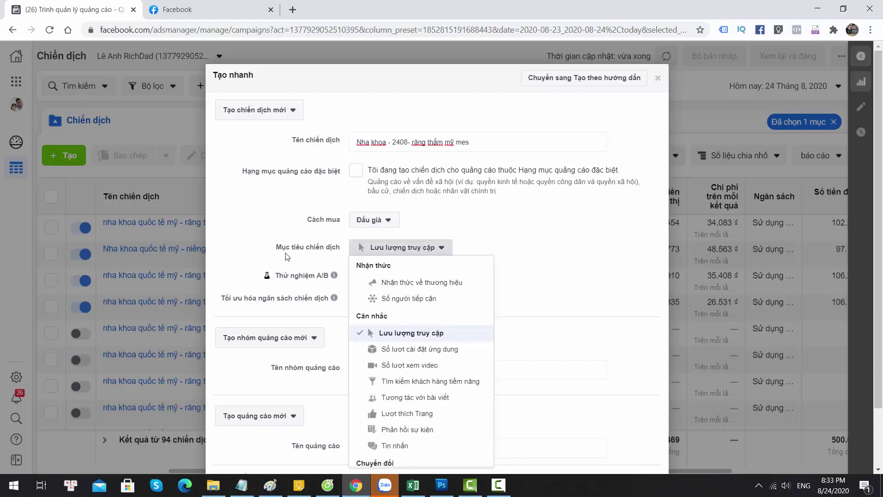
pyautogui.moveTo(276, 252); pyautogui.dragTo(338, 253)
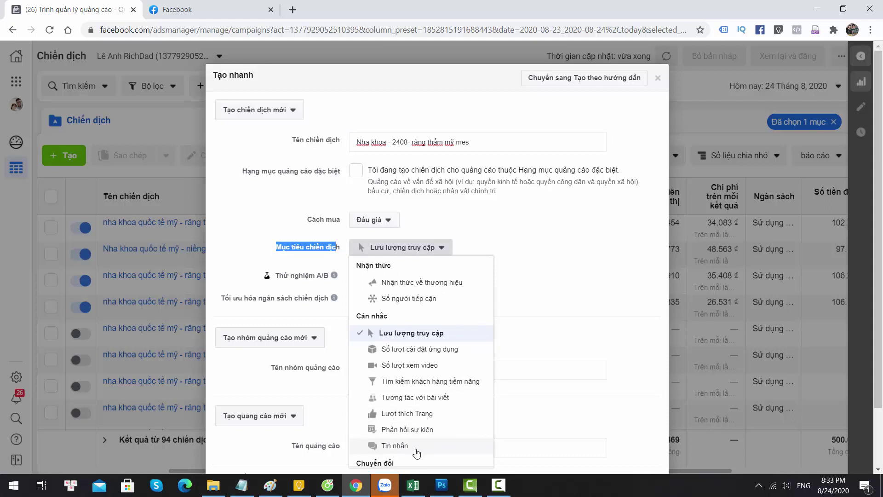
pyautogui.click(406, 447)
# Step: Give the new ad set and ad the copied name "Nha khoa - 2408- răng thẩm mỹ mes" and save the campaign as a draft
pyautogui.scroll(-2, 399, 374)
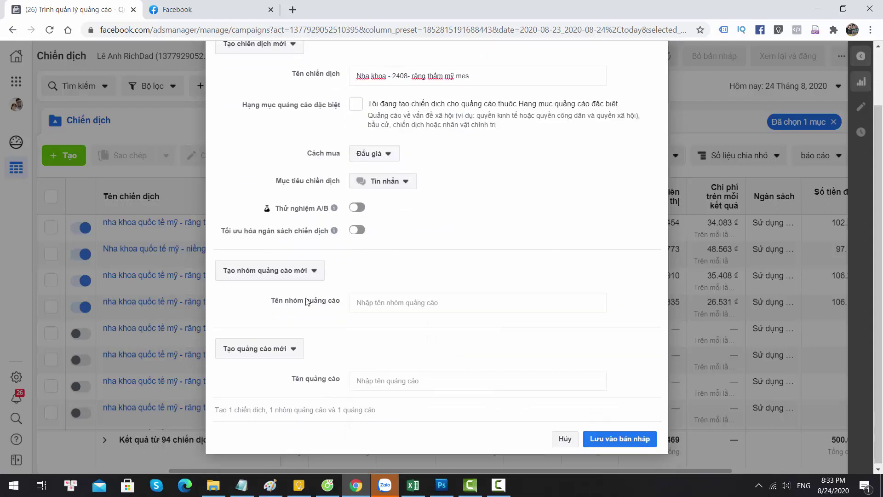
pyautogui.click(382, 300)
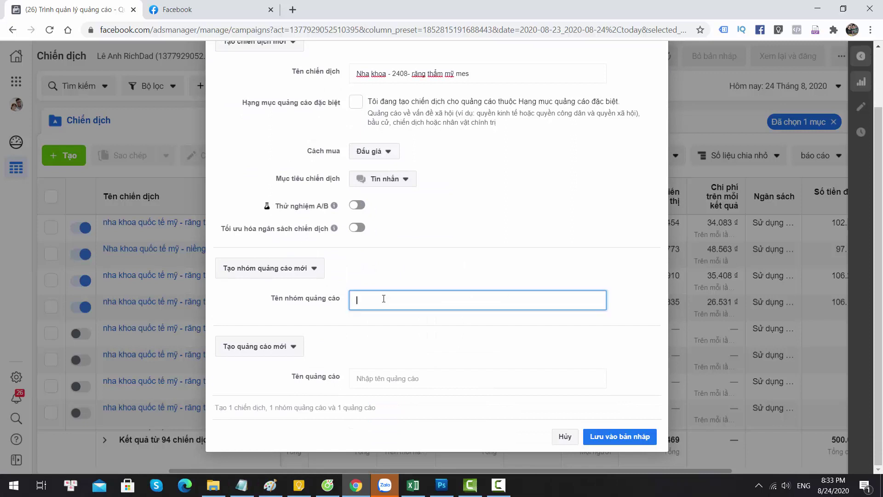
pyautogui.hotkey('ctrl', 'v')
pyautogui.click(419, 375)
pyautogui.hotkey('ctrl', 'v')
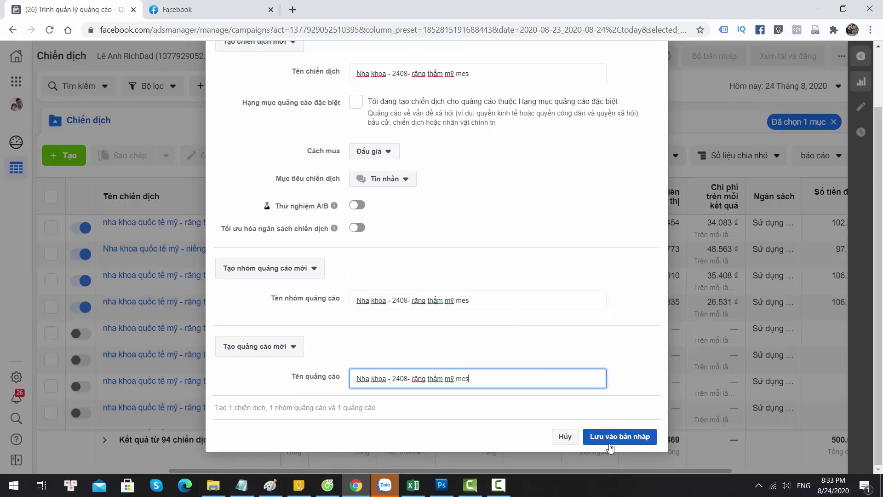
pyautogui.click(612, 438)
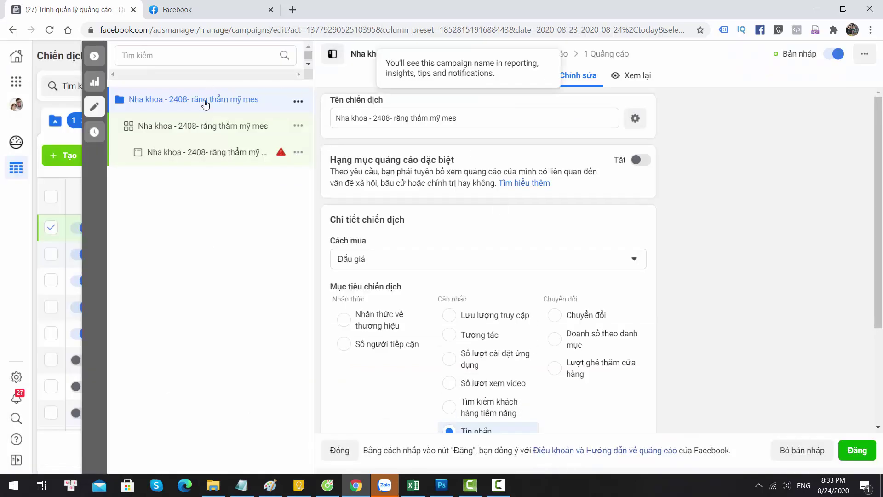
# Step: Review the draft campaign's objective and budget optimisation settings, and open its ad set for editing
pyautogui.scroll(-3, 513, 270)
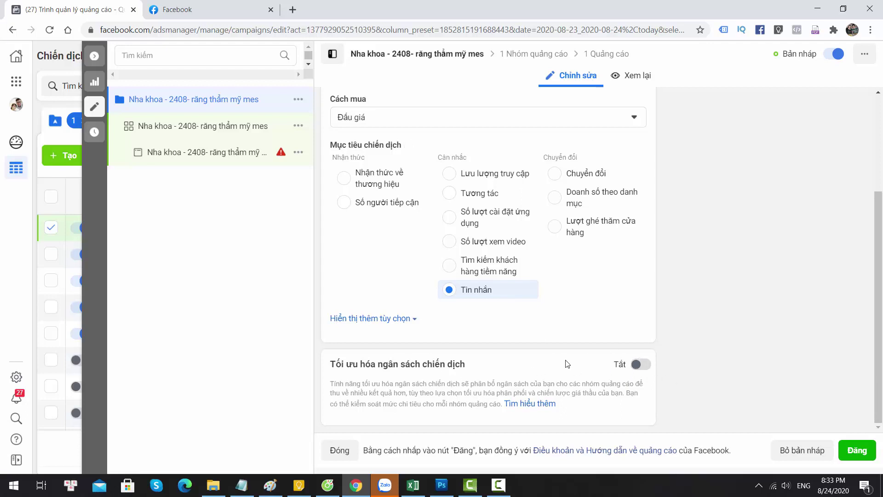
pyautogui.click(218, 137)
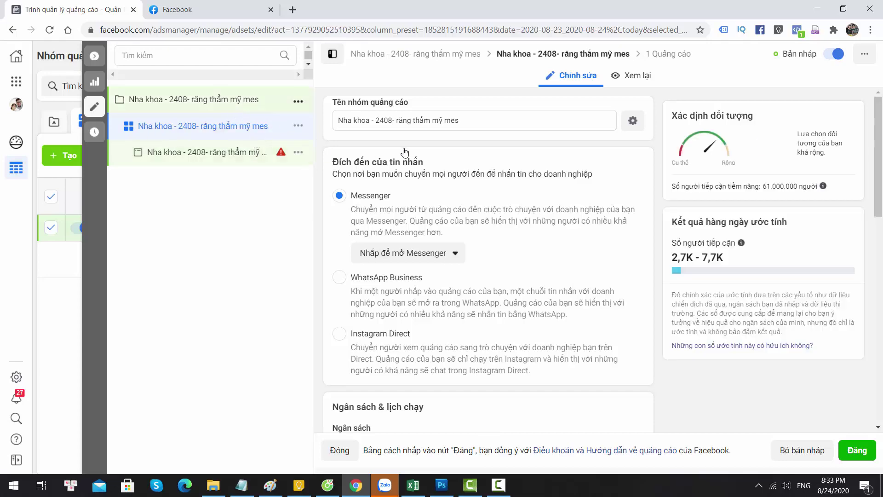
pyautogui.click(213, 99)
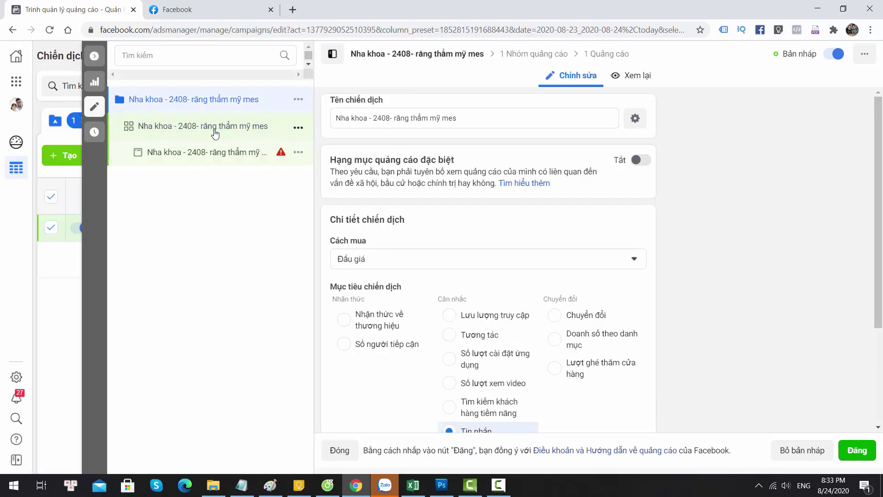
pyautogui.click(208, 133)
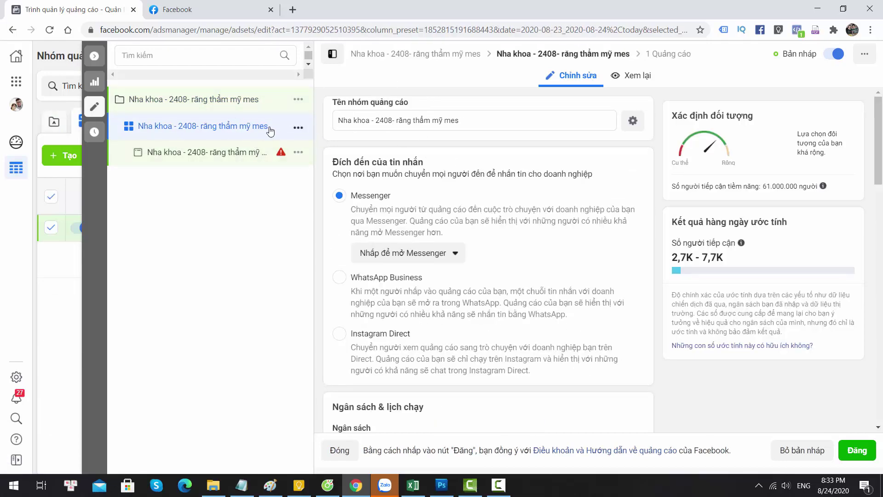
# Step: Set the ad set's daily budget to 200.000 ₫
pyautogui.scroll(-4, 405, 221)
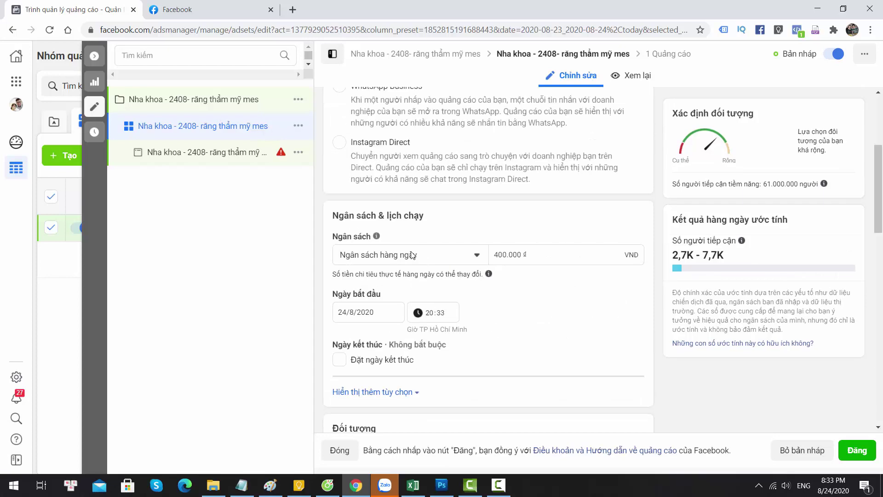
pyautogui.scroll(2, 403, 253)
pyautogui.scroll(-2, 403, 253)
pyautogui.moveTo(490, 254); pyautogui.dragTo(496, 254)
pyautogui.write('2')
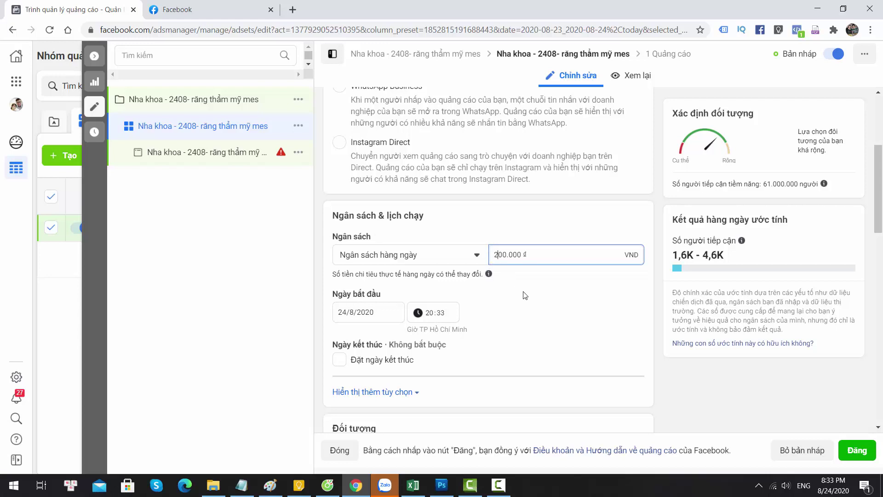
pyautogui.click(534, 289)
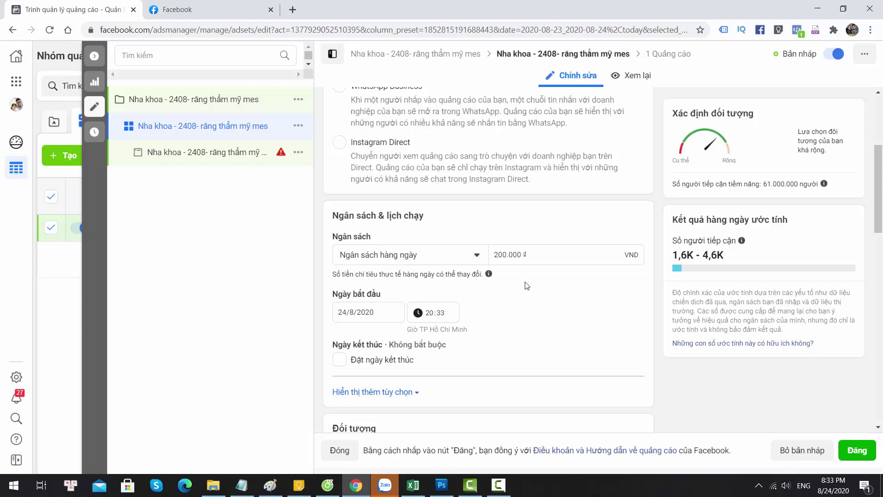
# Step: Examine the ad set's additional scheduling options and the list of existing custom audiences
pyautogui.moveTo(488, 274)
pyautogui.scroll(-2, 520, 335)
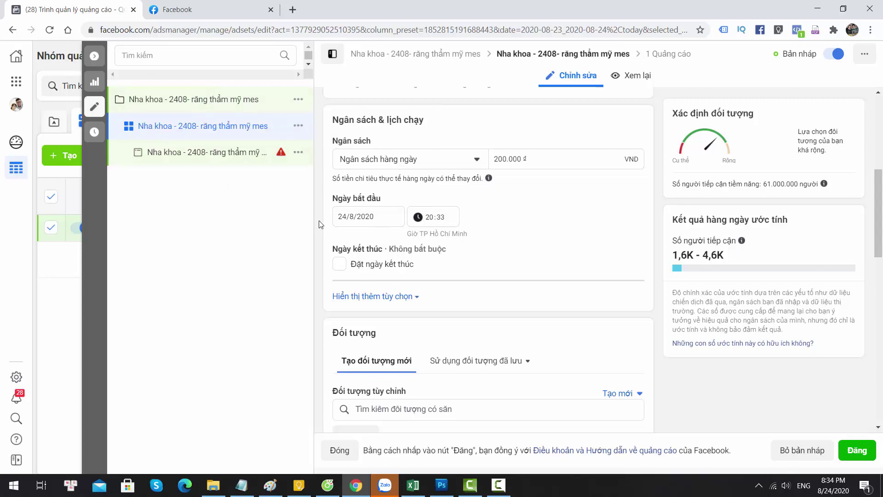
pyautogui.scroll(-4, 517, 244)
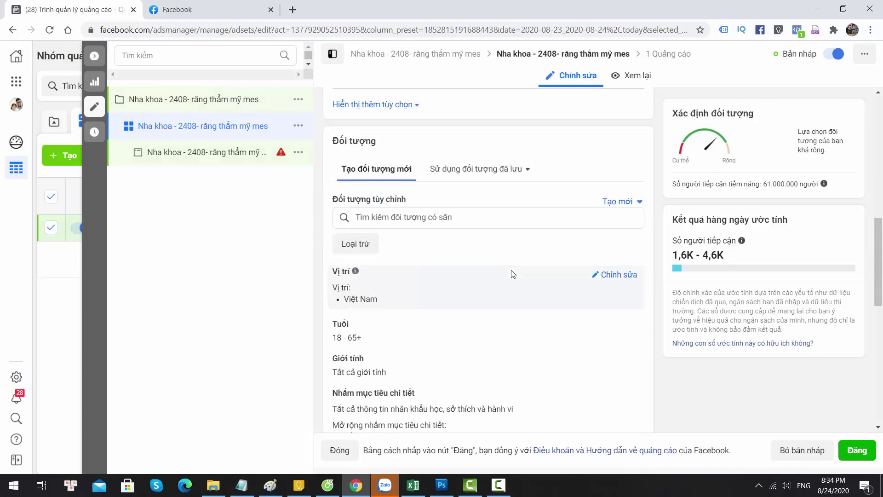
pyautogui.click(404, 105)
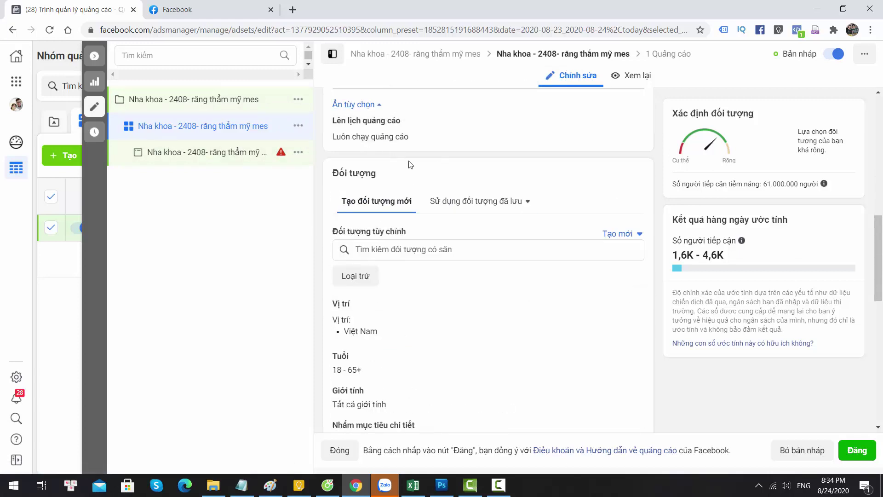
pyautogui.scroll(-2, 420, 168)
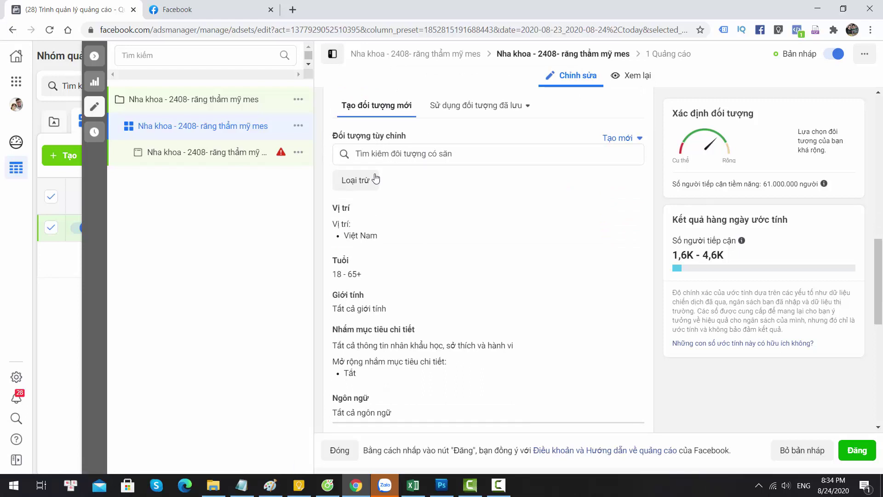
pyautogui.click(400, 153)
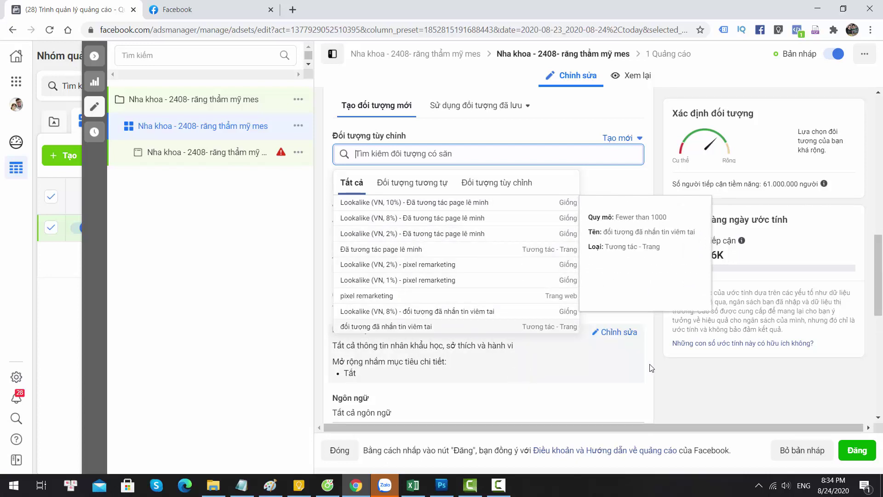
pyautogui.click(644, 340)
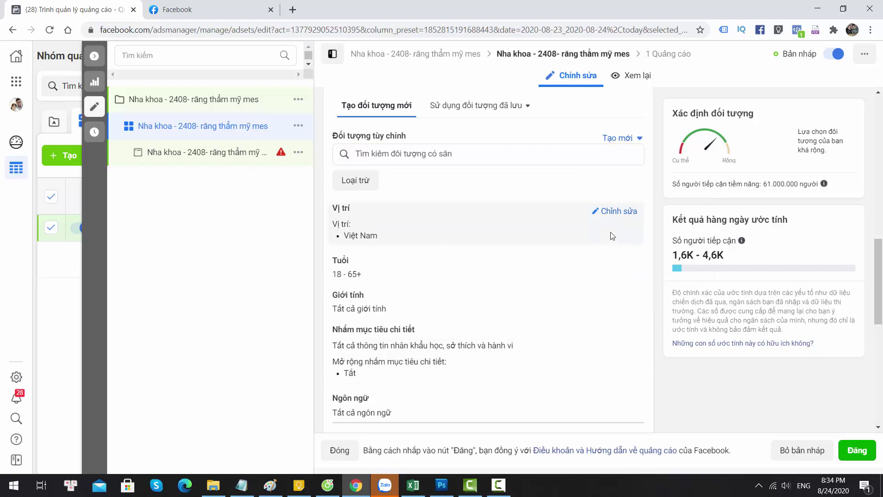
# Step: Edit the audience location and replace Việt Nam with Hà Nội
pyautogui.click(612, 212)
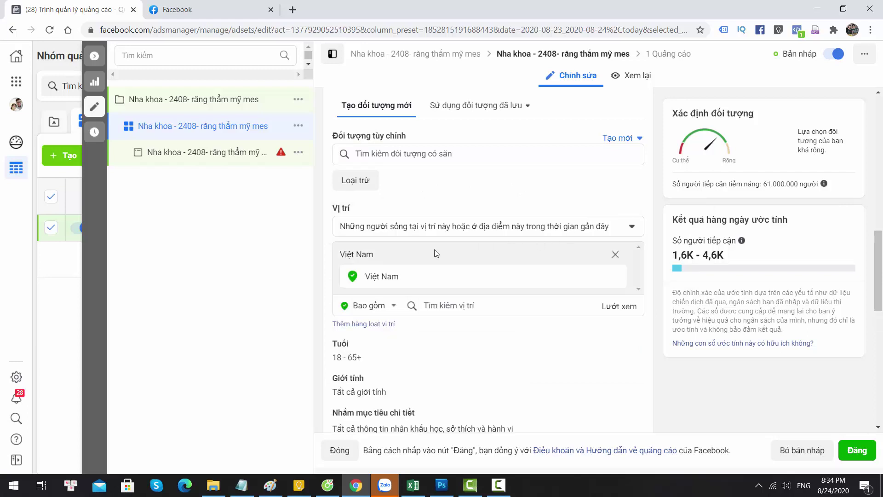
pyautogui.click(455, 306)
pyautogui.write('ha')
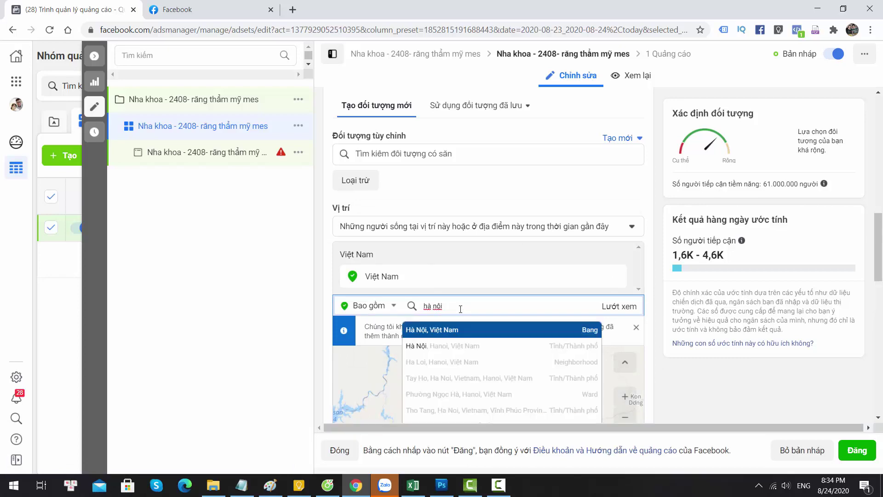
pyautogui.click(432, 330)
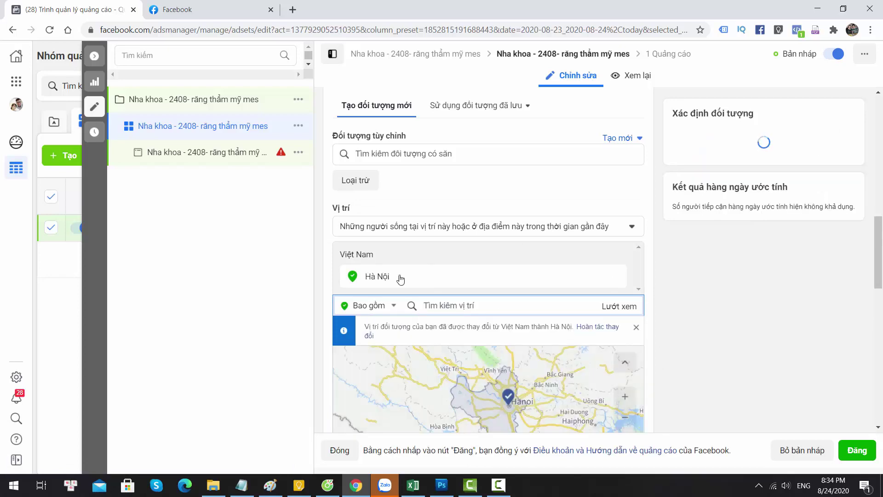
# Step: Open the audience's age range for editing and show the minimum age choices
pyautogui.scroll(-4, 478, 260)
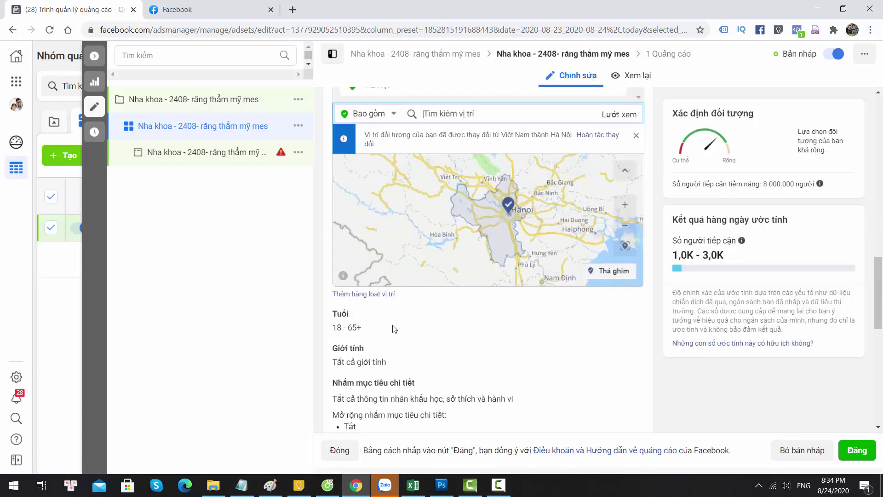
pyautogui.click(613, 315)
pyautogui.click(361, 334)
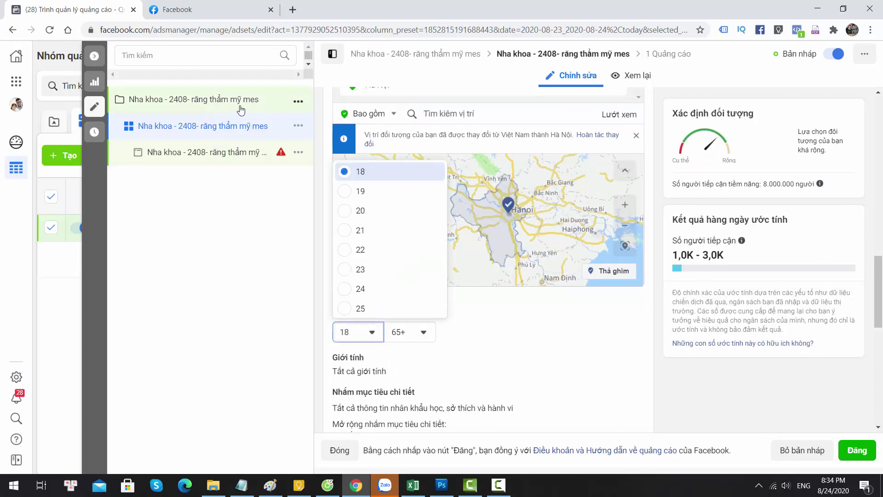
# Step: Remove Hà Nội from the audience locations and add Cẩm Phả, Quảng Ninh Province instead
pyautogui.scroll(2, 497, 200)
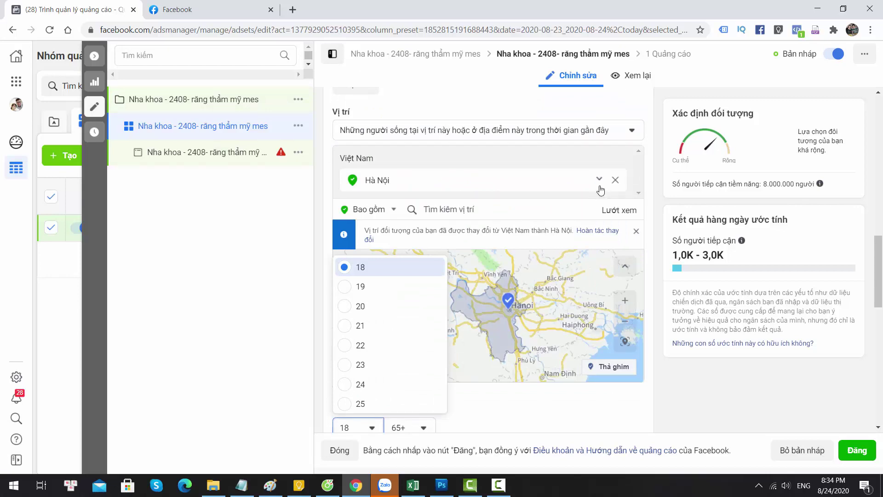
pyautogui.click(616, 180)
pyautogui.click(441, 184)
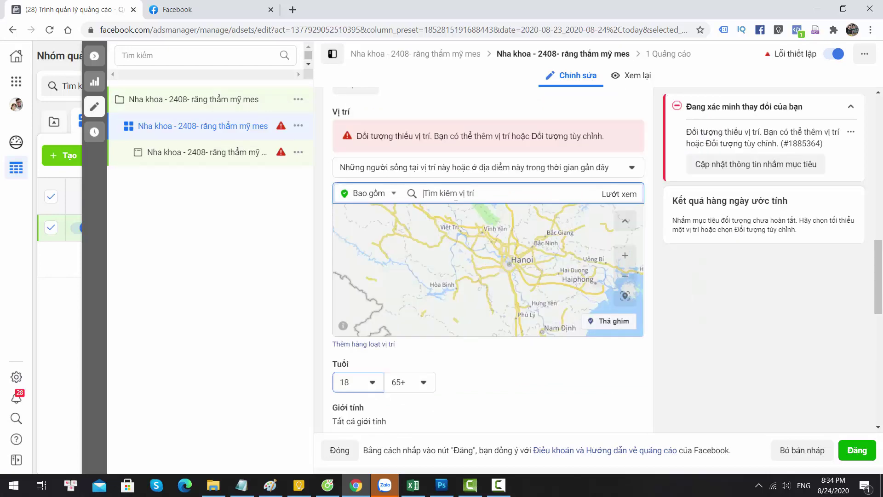
pyautogui.write('d')
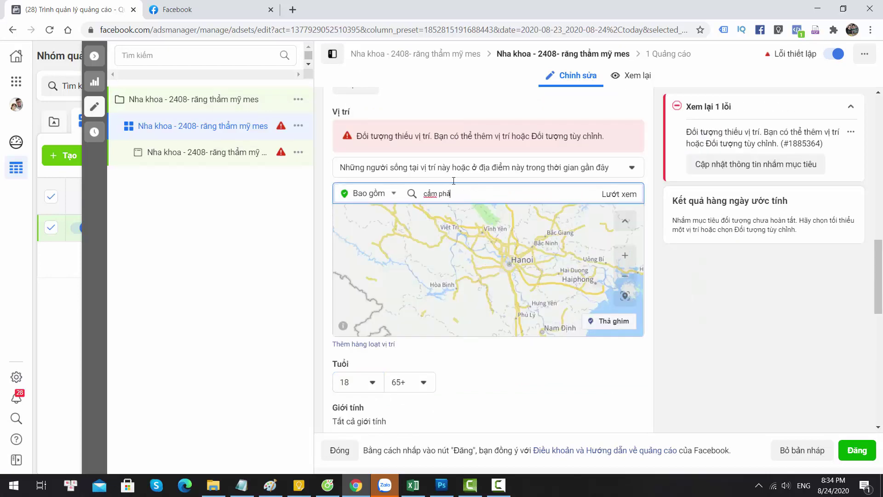
pyautogui.click(471, 218)
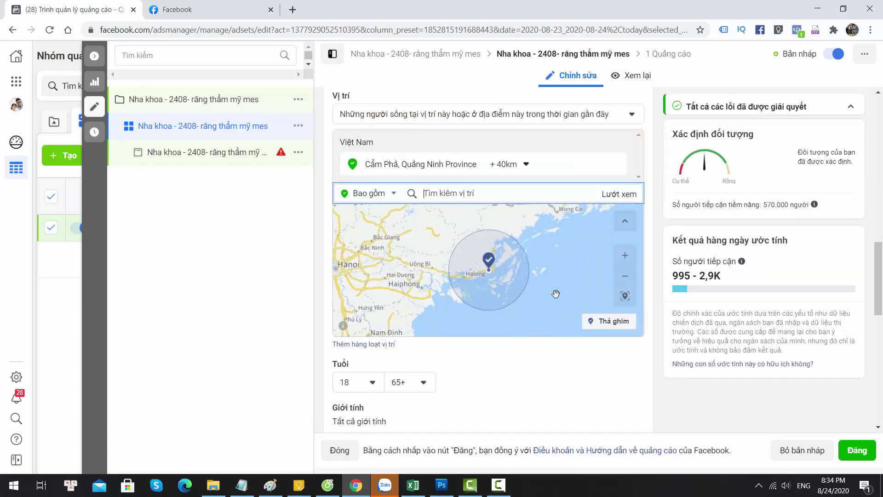
# Step: Set the audience's minimum age to 24 and look at the maximum age choices
pyautogui.scroll(-2, 492, 395)
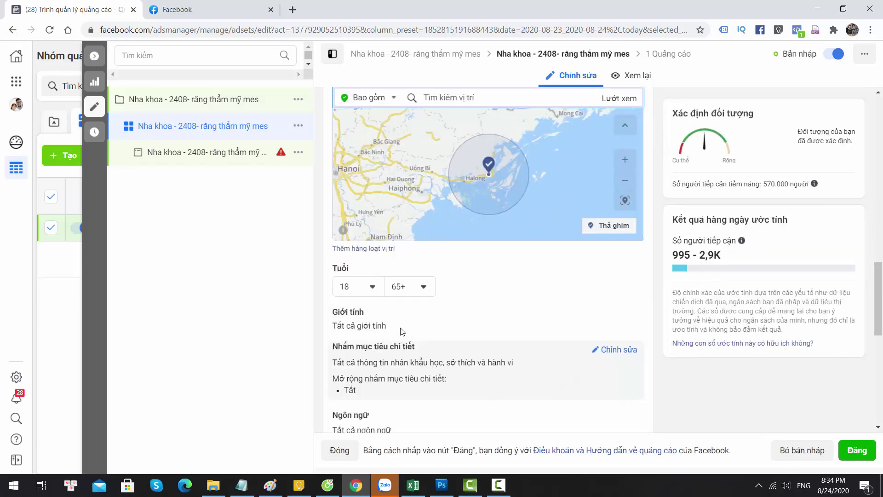
pyautogui.click(368, 286)
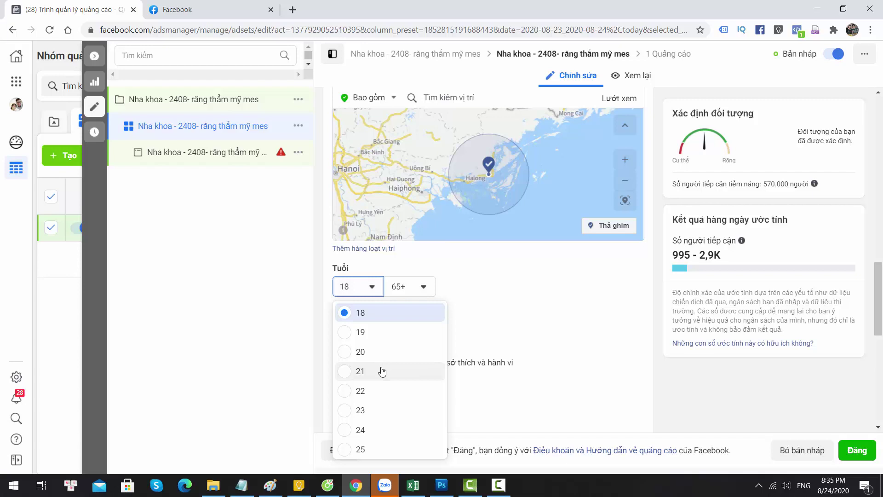
pyautogui.scroll(-2, 382, 371)
pyautogui.scroll(2, 381, 368)
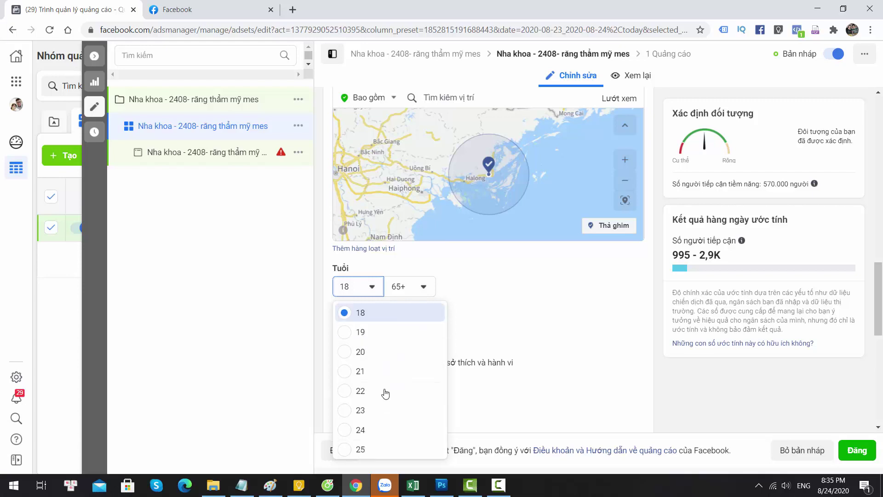
pyautogui.scroll(-2, 382, 395)
pyautogui.click(371, 338)
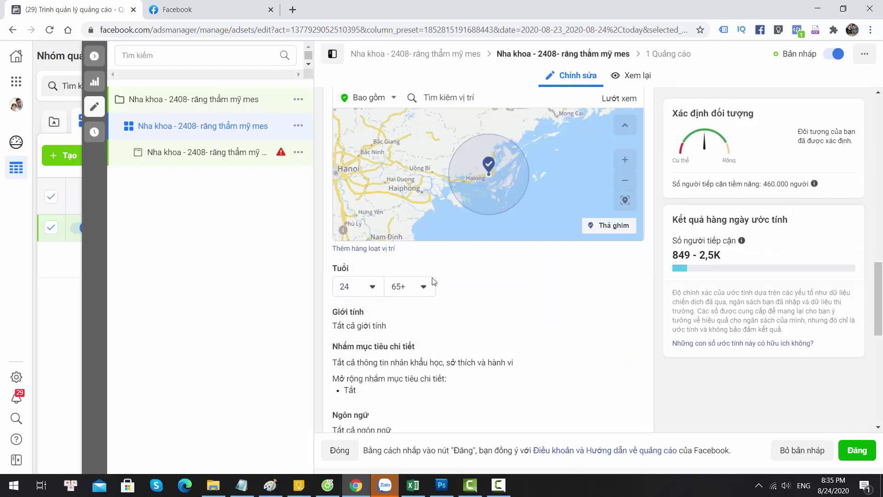
pyautogui.click(422, 285)
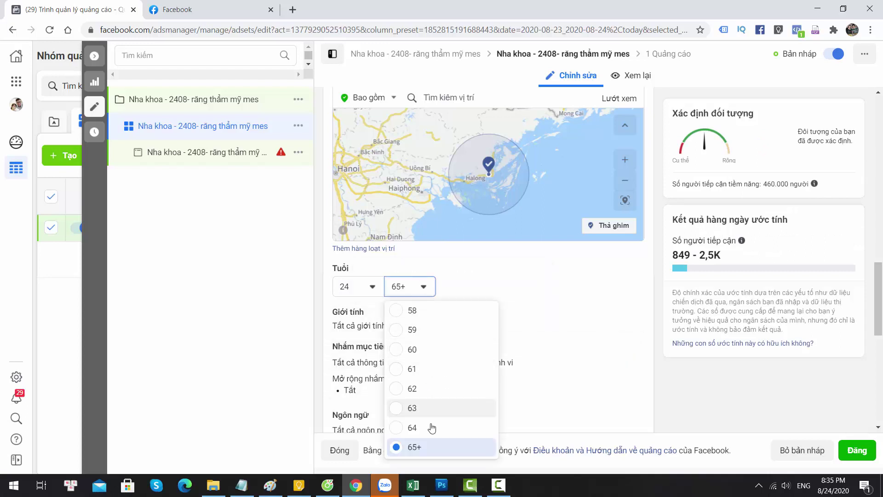
pyautogui.click(678, 410)
pyautogui.scroll(-2, 532, 376)
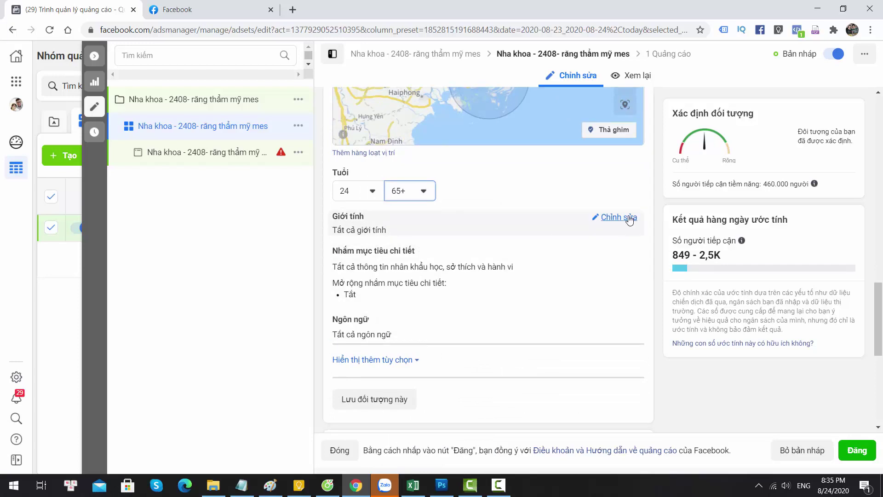
# Step: Open the audience's gender for editing and review the potential reach and the location settings
pyautogui.click(628, 218)
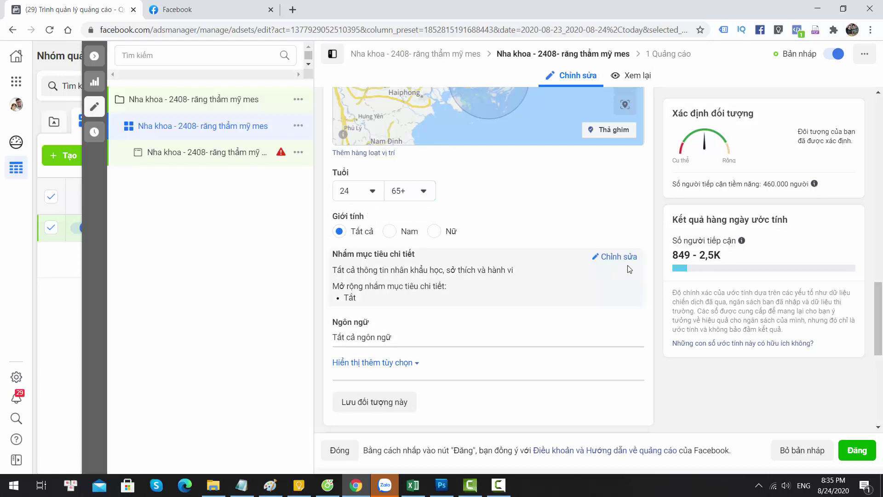
pyautogui.scroll(5, 635, 262)
pyautogui.moveTo(747, 184); pyautogui.dragTo(814, 185)
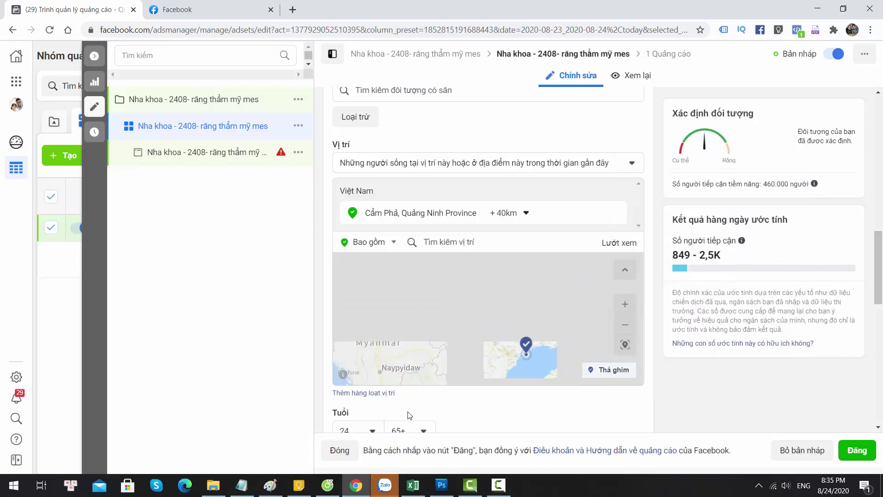
pyautogui.scroll(-4, 428, 412)
pyautogui.scroll(-4, 388, 367)
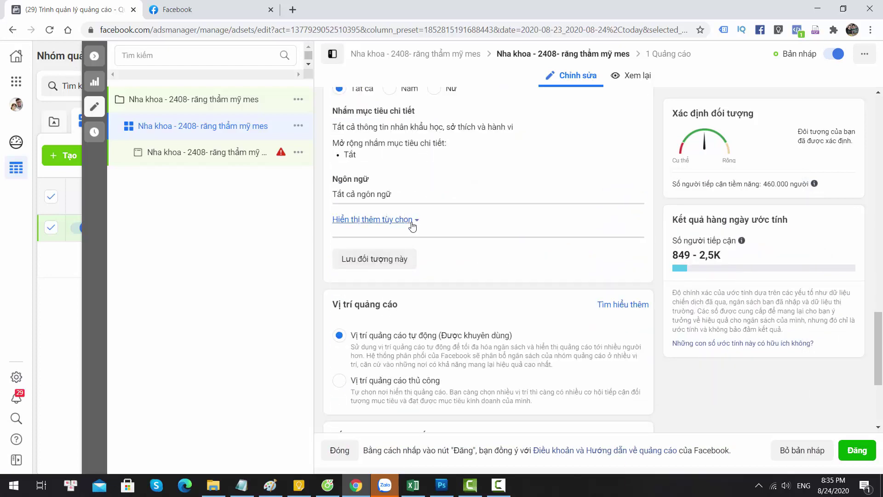
# Step: Switch the ad placements to manual and exclude the Instagram platform
pyautogui.scroll(-4, 409, 226)
pyautogui.scroll(2, 396, 237)
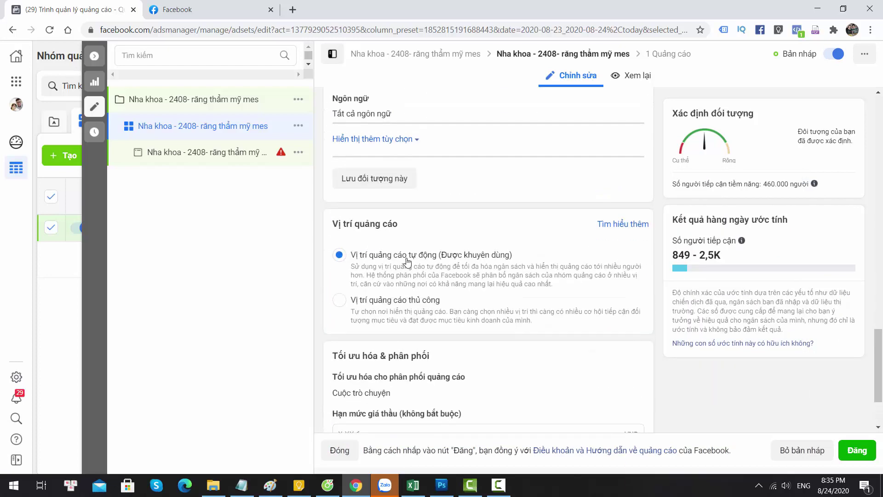
pyautogui.click(407, 299)
pyautogui.scroll(-2, 407, 303)
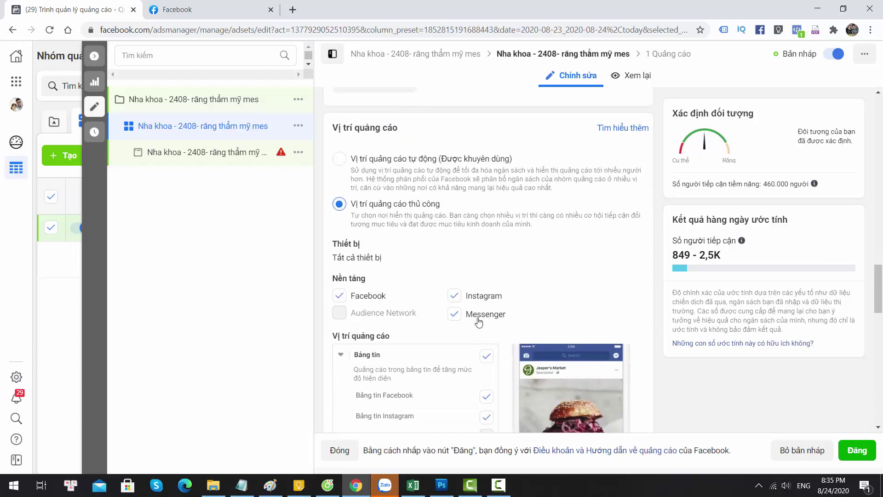
pyautogui.click(454, 295)
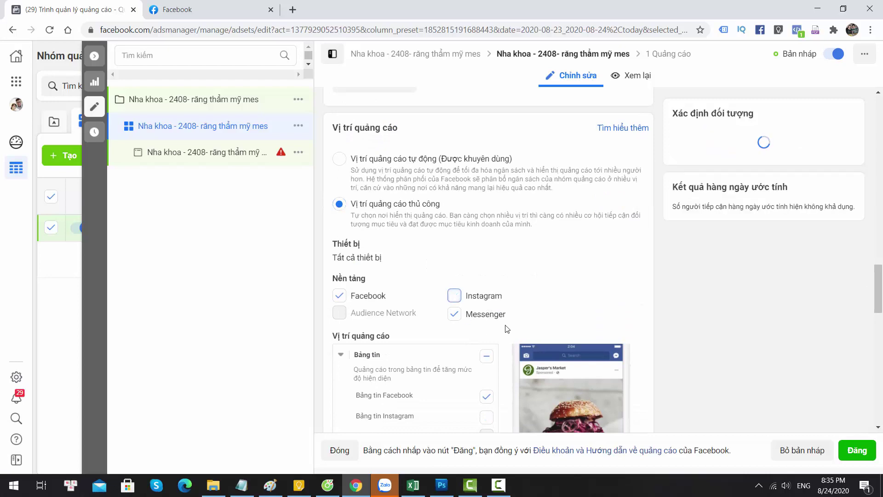
# Step: Examine the manual placement list and its additional options, and switch back to automatic placements
pyautogui.scroll(-5, 474, 311)
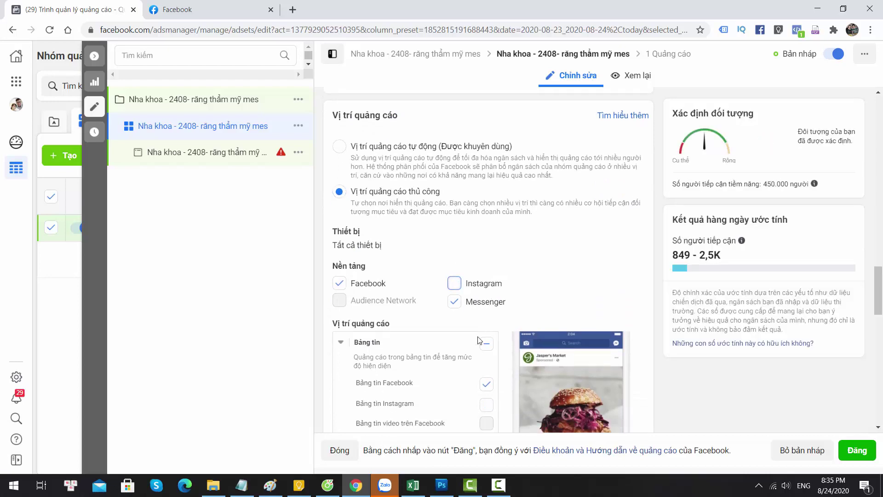
pyautogui.scroll(5, 459, 317)
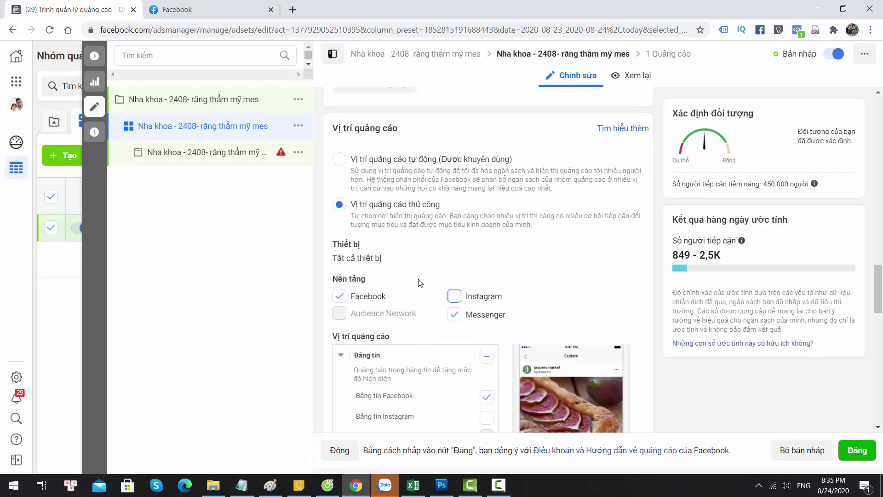
pyautogui.scroll(-10, 460, 317)
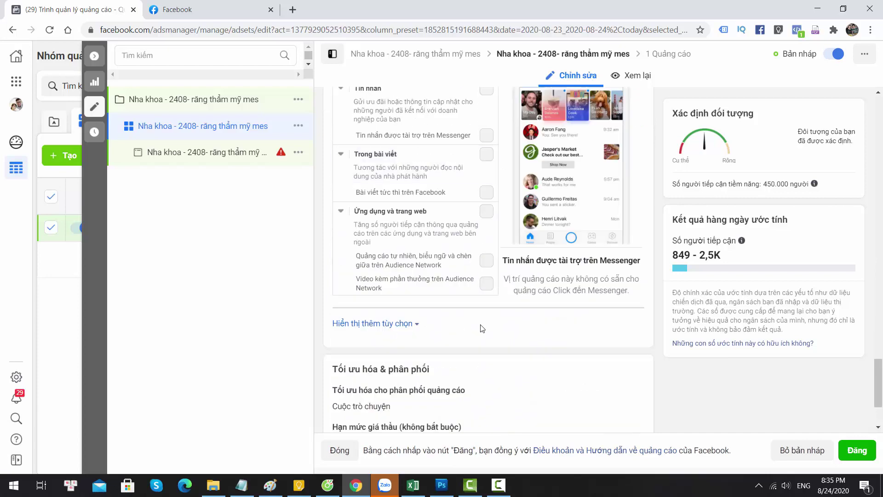
pyautogui.click(403, 325)
pyautogui.scroll(-4, 464, 328)
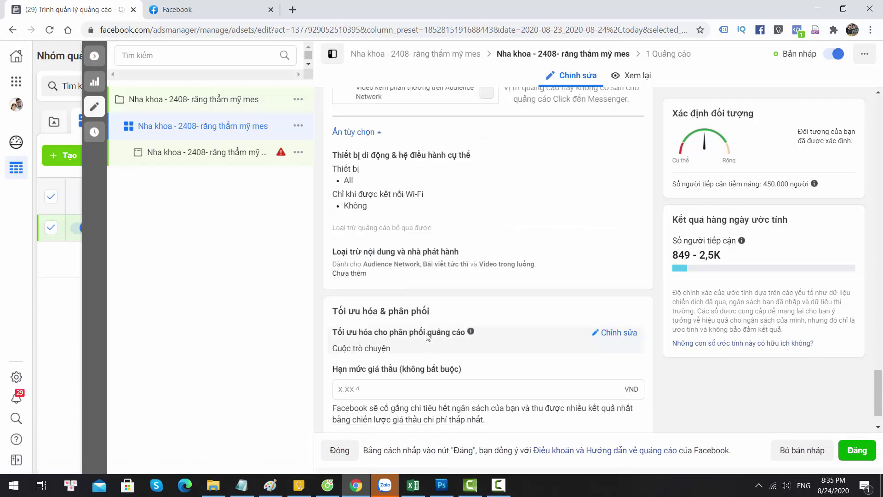
pyautogui.scroll(10, 436, 290)
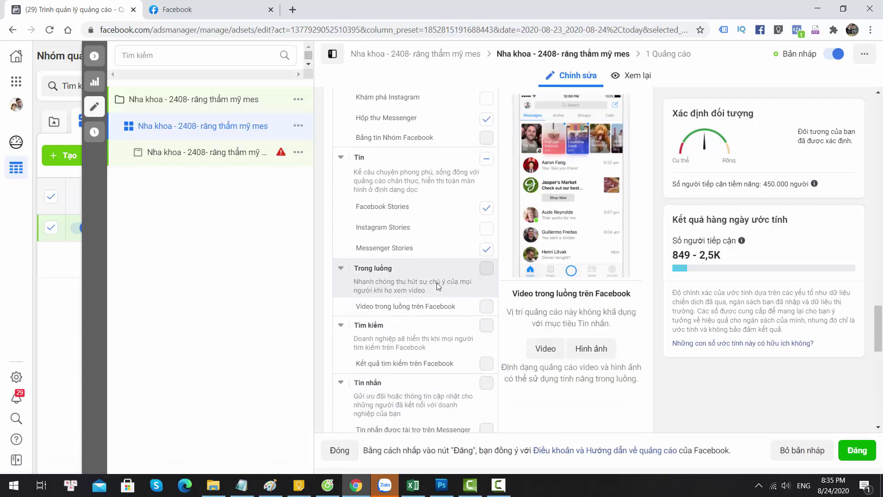
pyautogui.click(369, 158)
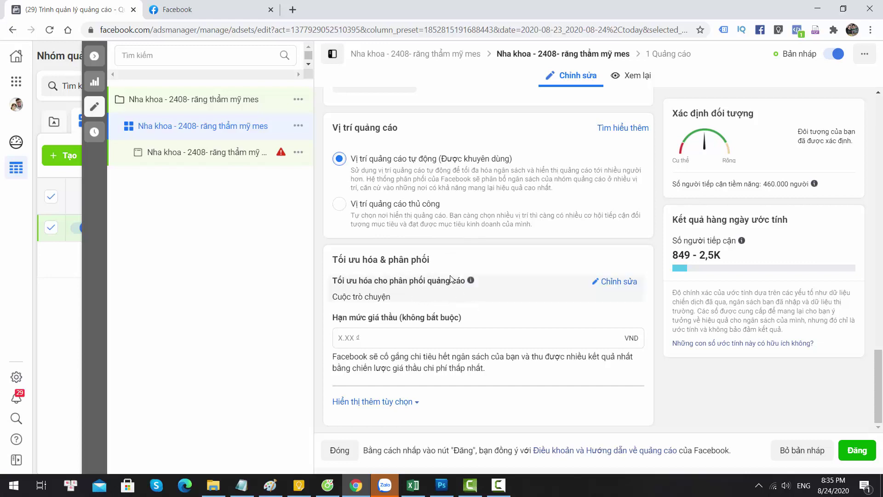
# Step: Examine the ad set's delivery optimization, optional bid limit and additional delivery options
pyautogui.moveTo(350, 297)
pyautogui.mouseDown()
pyautogui.moveTo(429, 303)
pyautogui.moveTo(350, 296)
pyautogui.mouseUp()
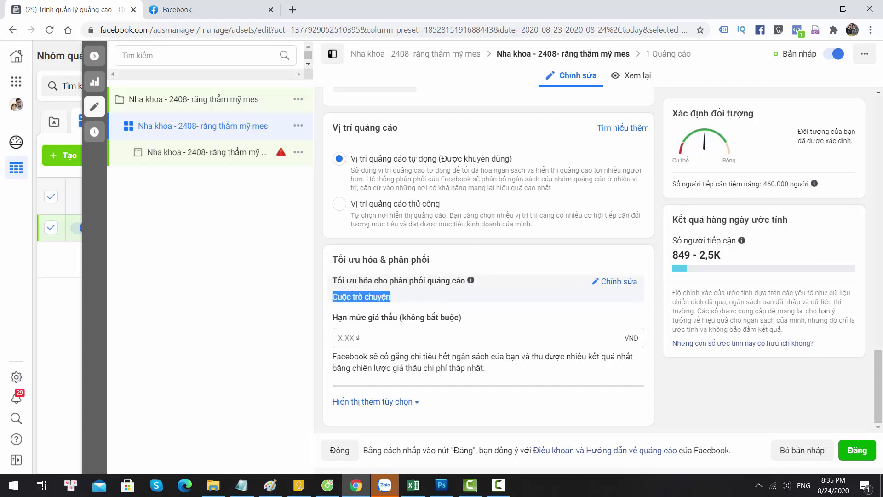
pyautogui.click(375, 338)
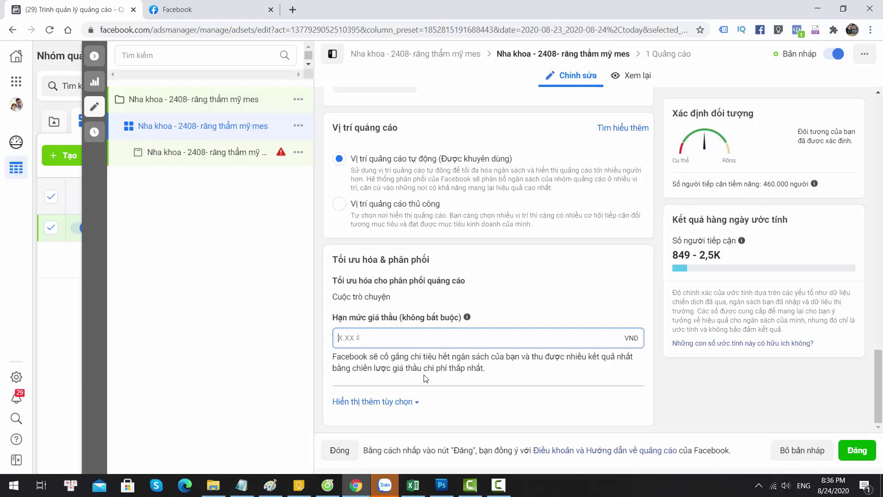
pyautogui.click(415, 403)
pyautogui.scroll(-1, 469, 377)
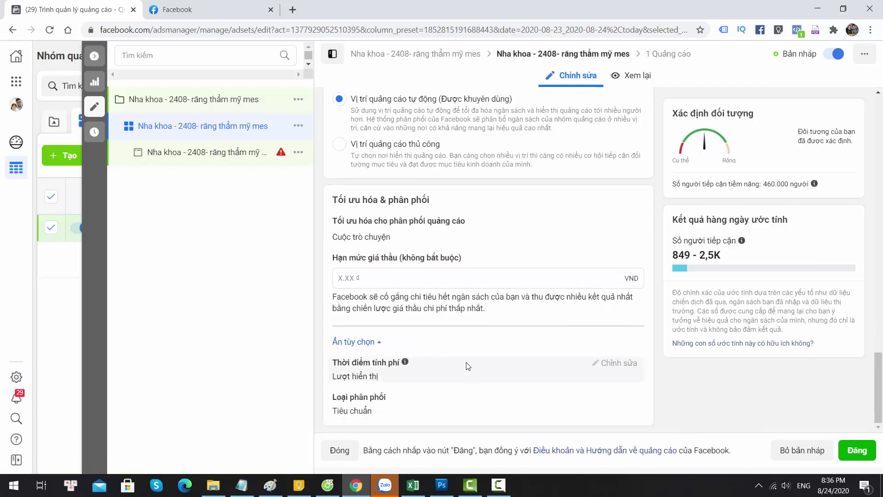
pyautogui.scroll(3, 444, 350)
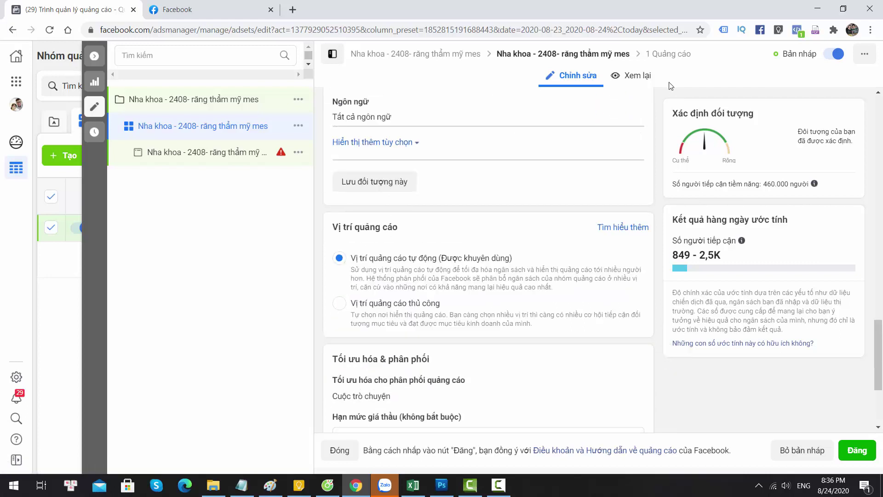
# Step: Open the campaign's ad for editing and set its Instagram account to "Sử dụng Trang đã chọn"
pyautogui.click(655, 54)
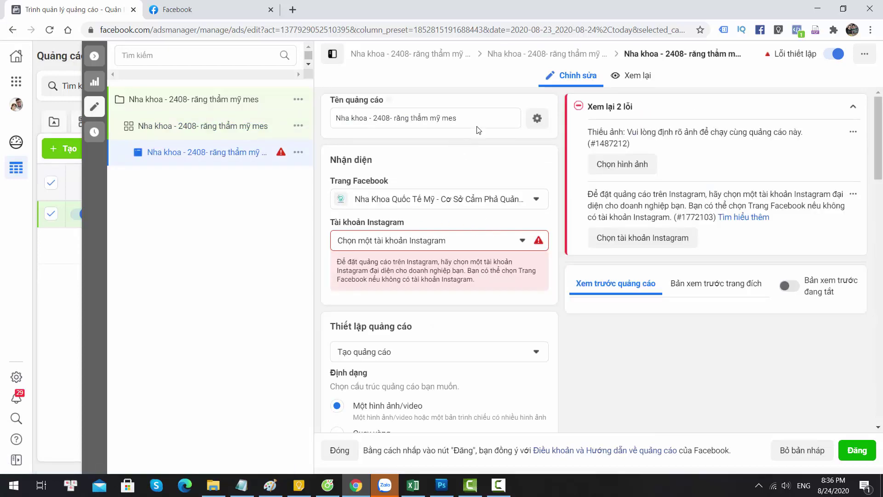
pyautogui.moveTo(478, 123); pyautogui.dragTo(322, 119)
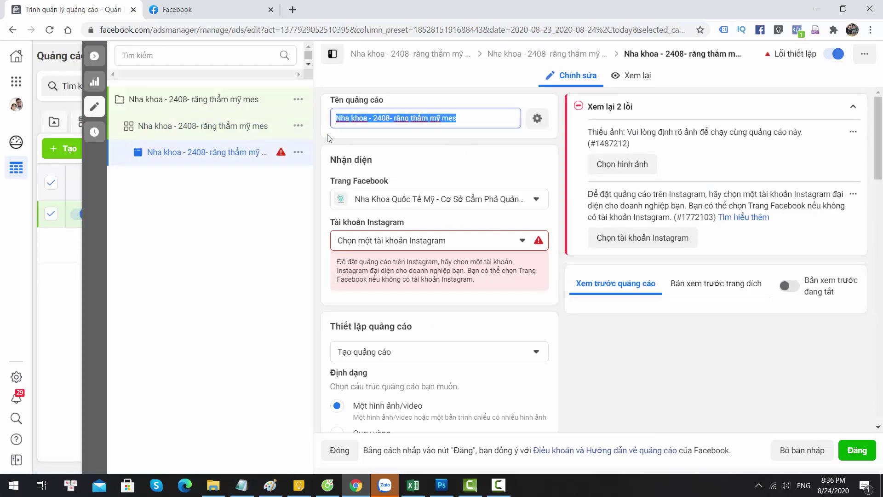
pyautogui.click(408, 201)
pyautogui.click(430, 298)
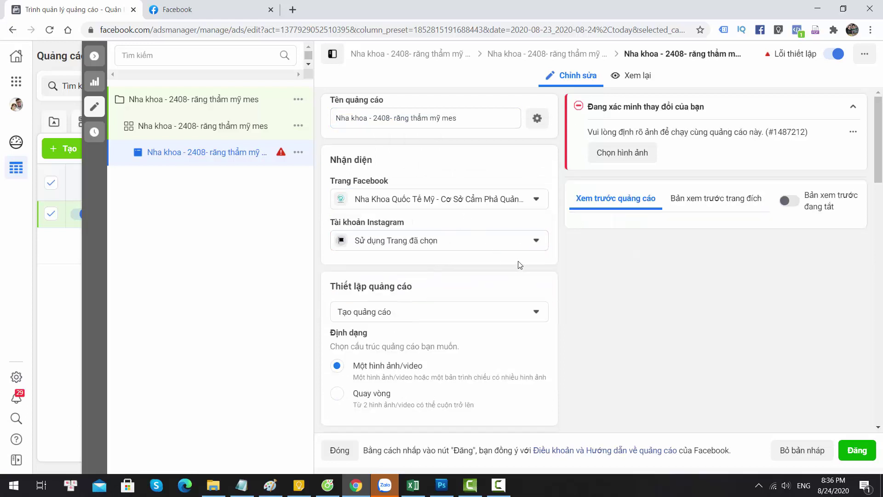
# Step: Change the ad setup to "Sử dụng bài viết có sẵn"
pyautogui.scroll(-2, 465, 273)
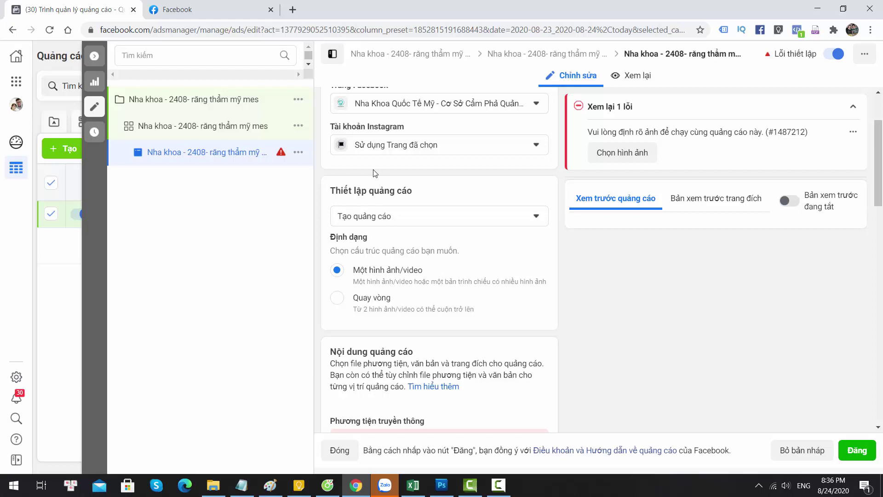
pyautogui.click(396, 216)
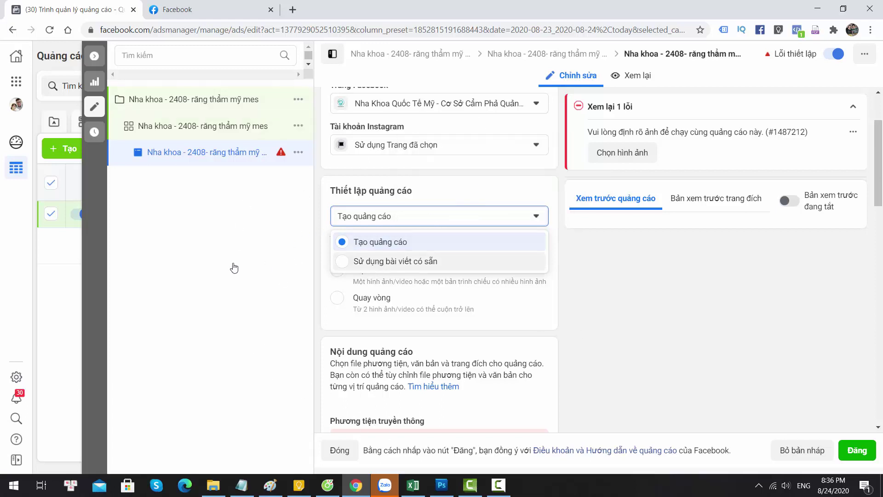
pyautogui.click(334, 263)
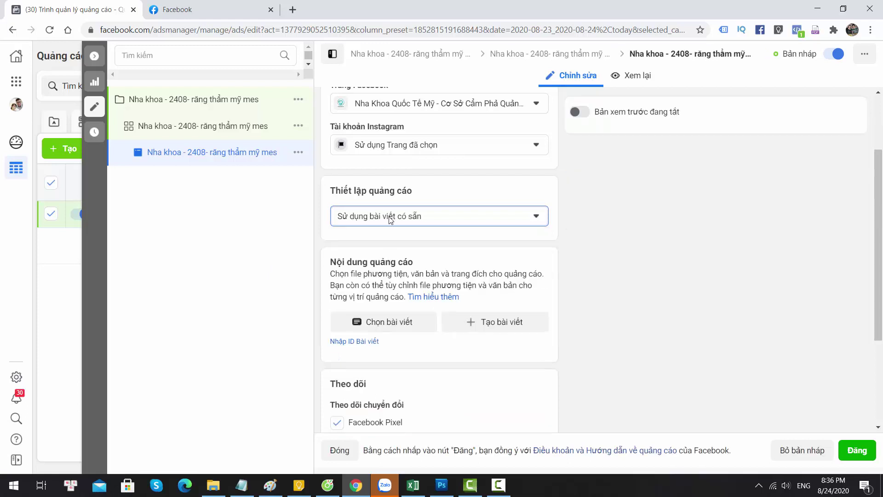
# Step: Select the Facebook Page post of 23 Tháng 8, 2020 about having braces removed as the ad content
pyautogui.click(396, 325)
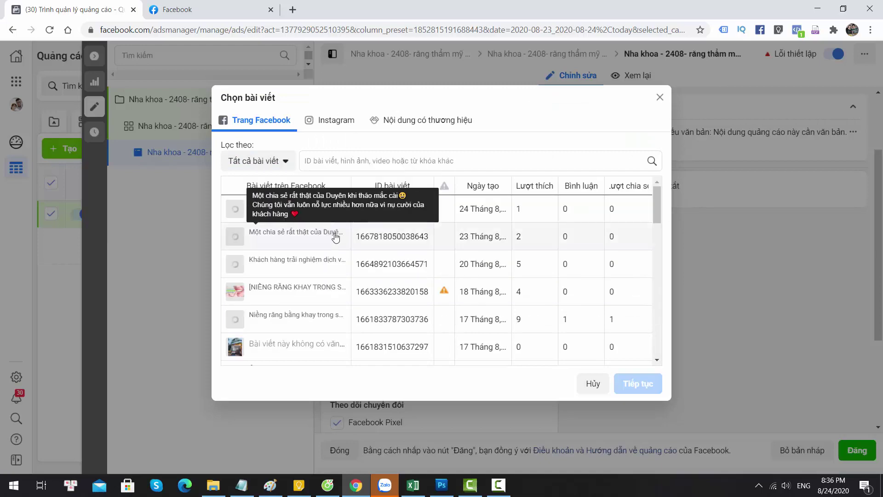
pyautogui.click(297, 242)
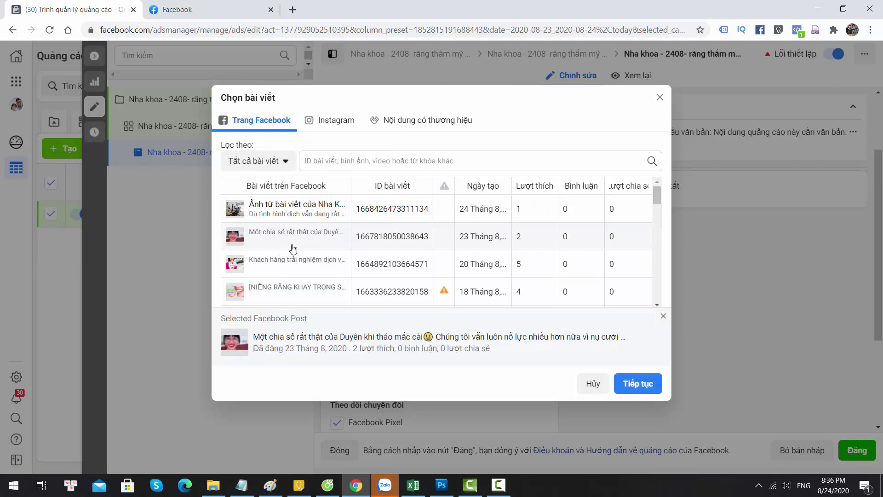
pyautogui.click(638, 383)
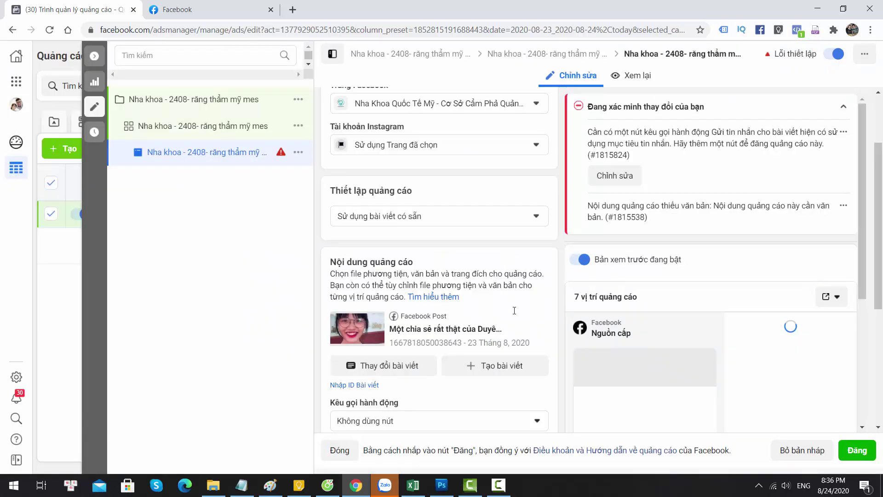
# Step: Set the ad's call to action to "Gửi tin nhắn" and update the existing post with that button
pyautogui.scroll(-2, 423, 331)
pyautogui.scroll(-3, 654, 364)
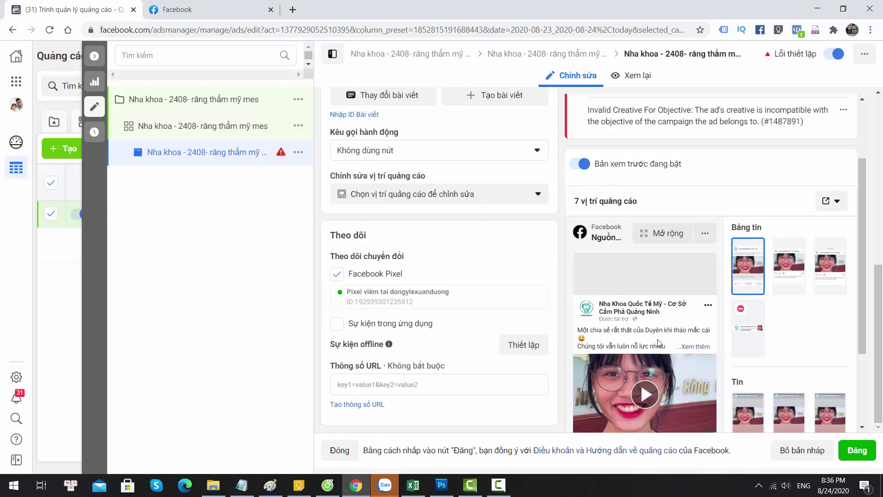
pyautogui.scroll(10, 428, 285)
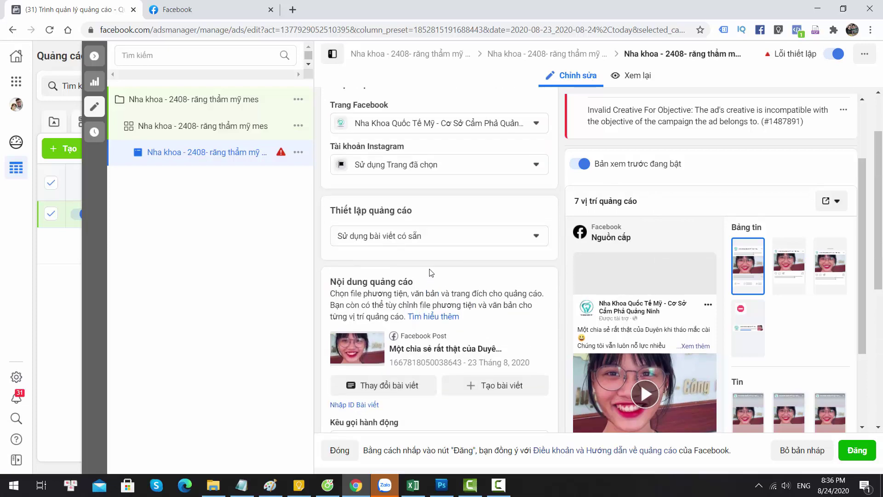
pyautogui.scroll(-10, 441, 276)
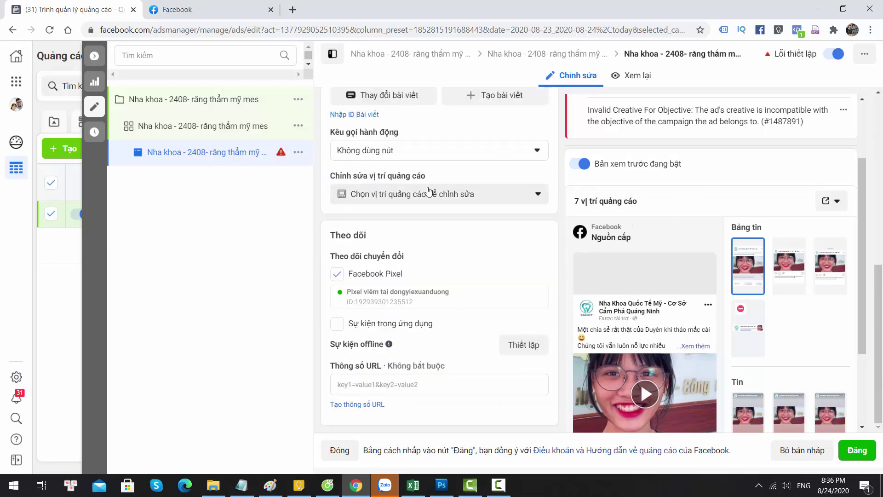
pyautogui.click(417, 151)
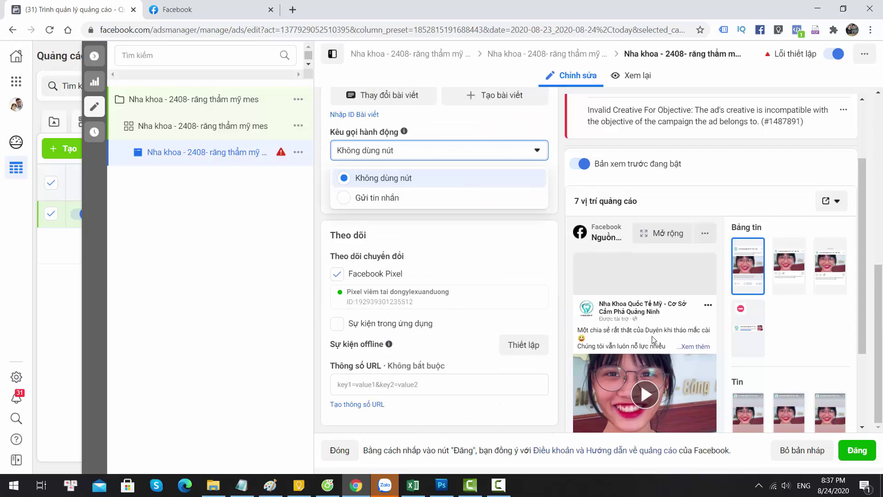
pyautogui.click(386, 197)
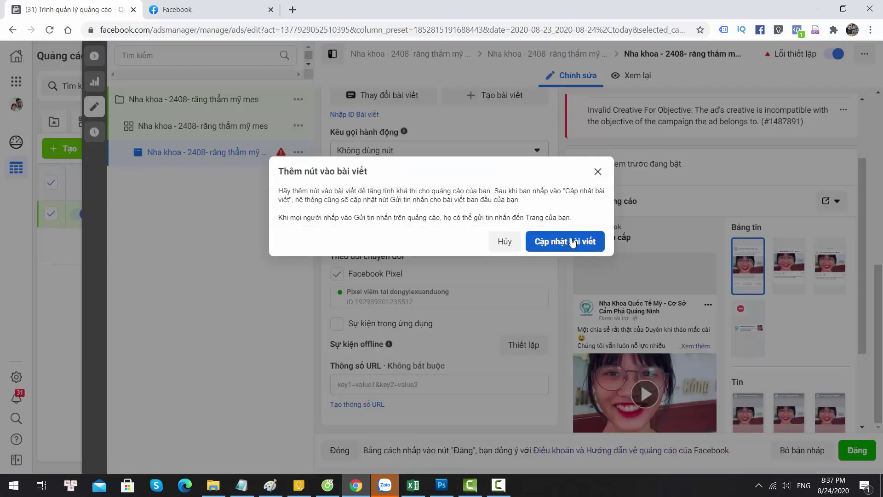
pyautogui.click(498, 484)
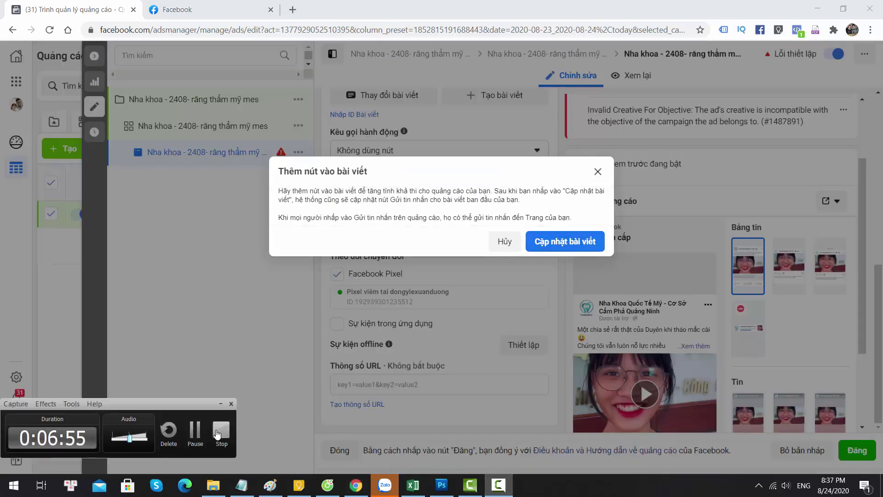
pyautogui.click(386, 415)
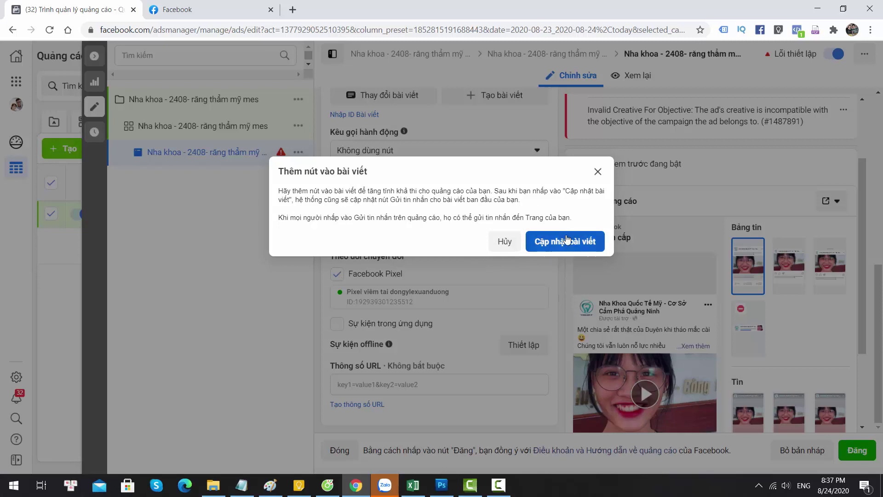
pyautogui.click(509, 243)
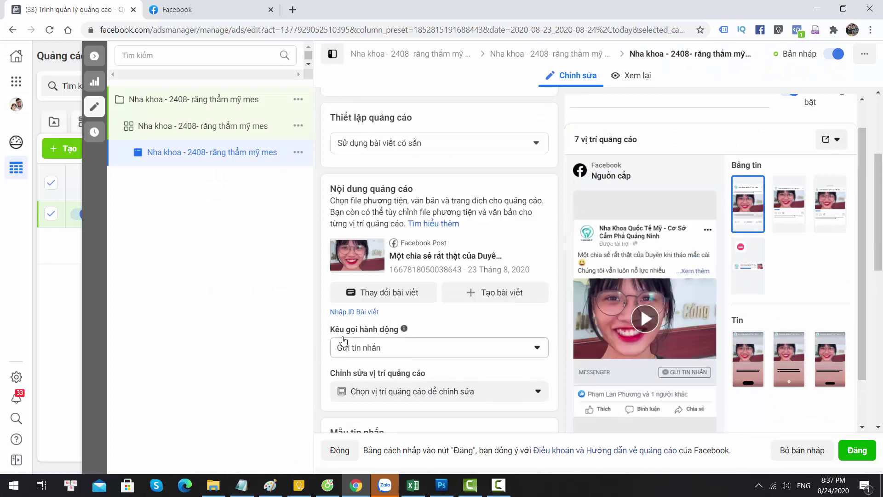
pyautogui.click(396, 355)
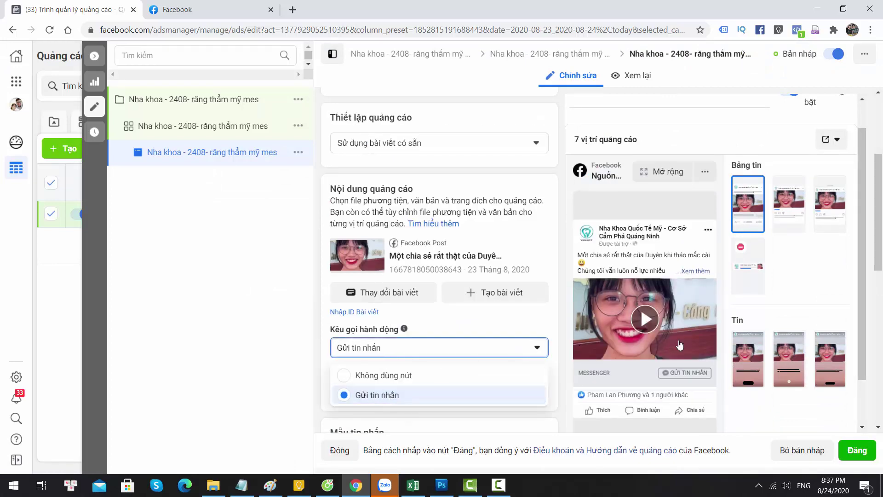
# Step: Look at the message template section's options for creating a new template and for using an existing one
pyautogui.scroll(-3, 678, 364)
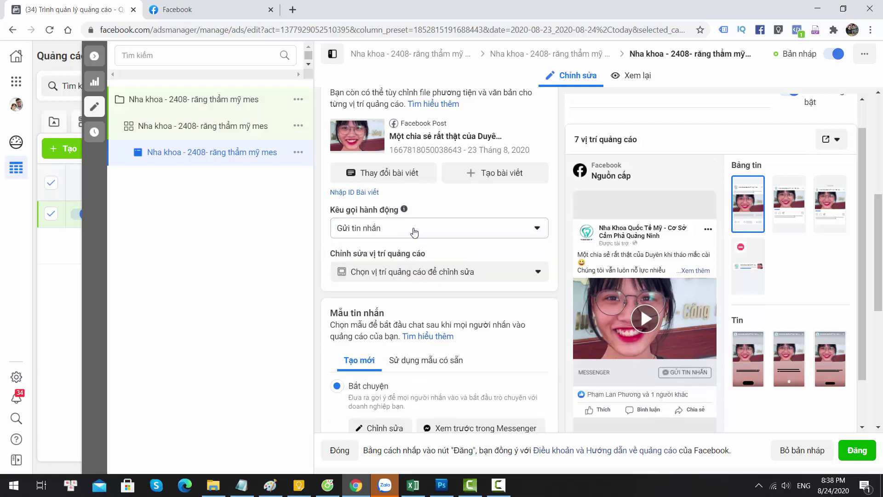
pyautogui.click(486, 312)
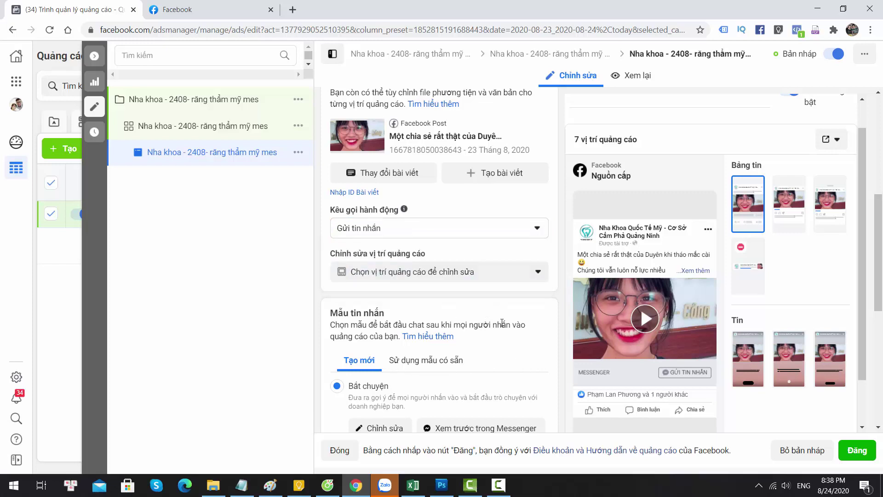
pyautogui.scroll(-4, 502, 324)
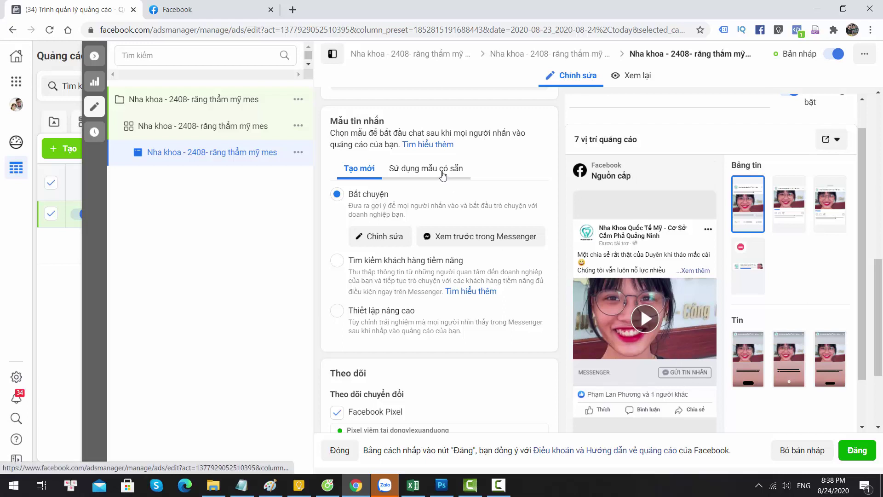
pyautogui.click(426, 170)
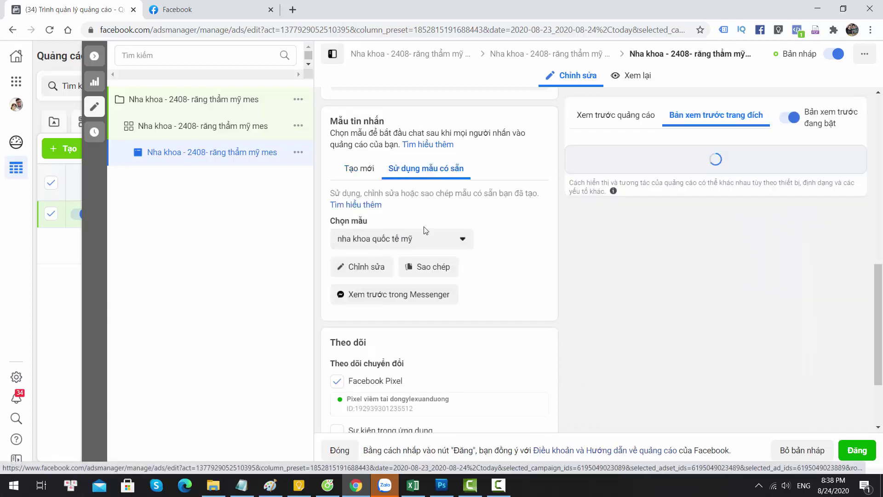
pyautogui.click(361, 170)
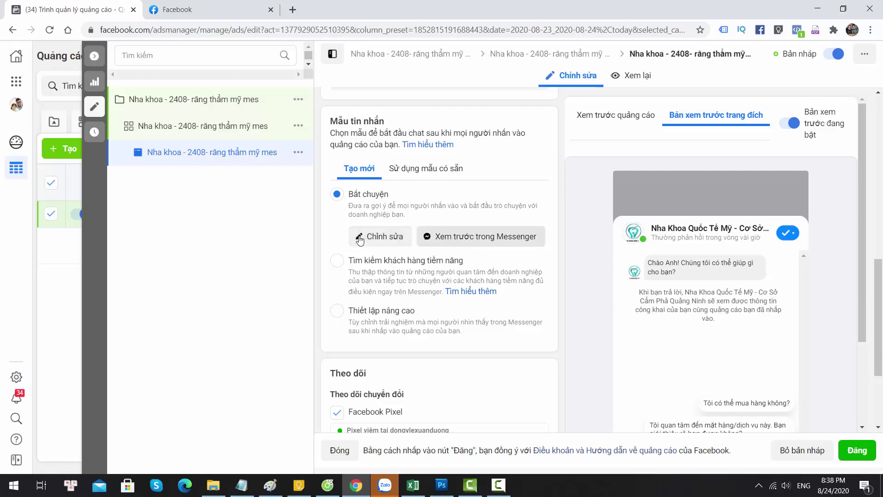
# Step: Examine the greeting and customer questions in the new "Bắt chuyện" message template, and close it without saving
pyautogui.click(385, 237)
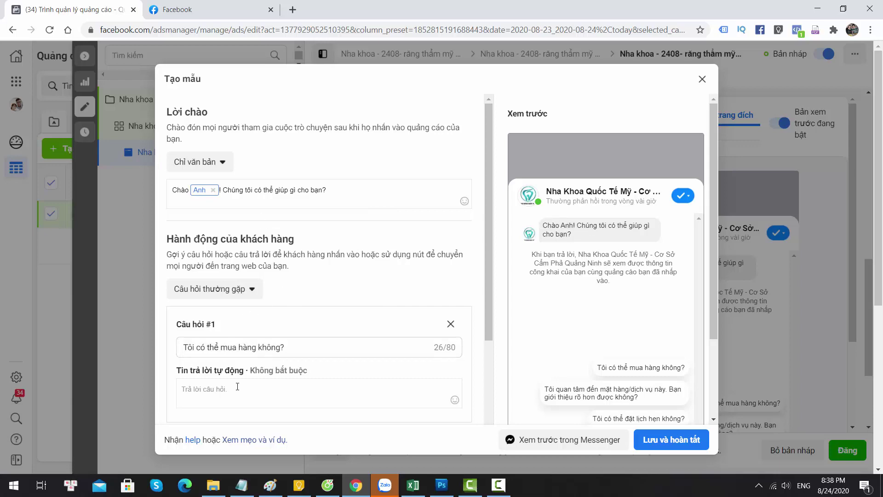
pyautogui.scroll(-5, 256, 371)
pyautogui.scroll(-3, 263, 361)
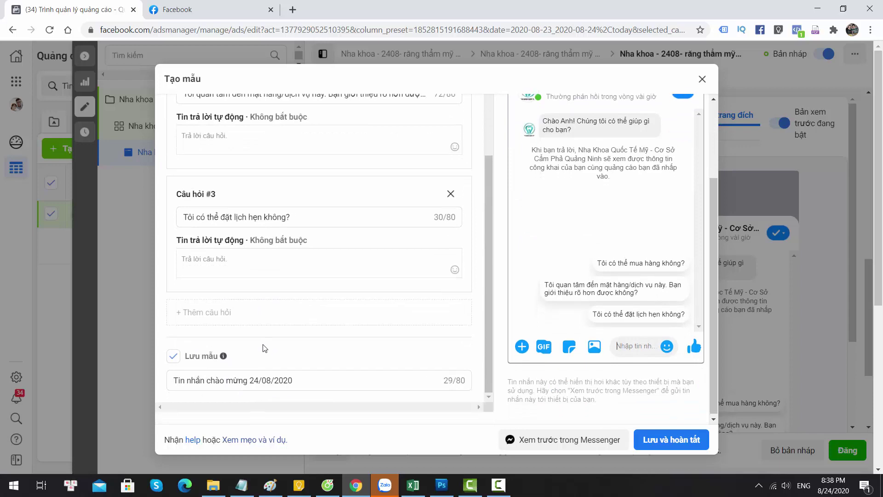
pyautogui.scroll(10, 286, 309)
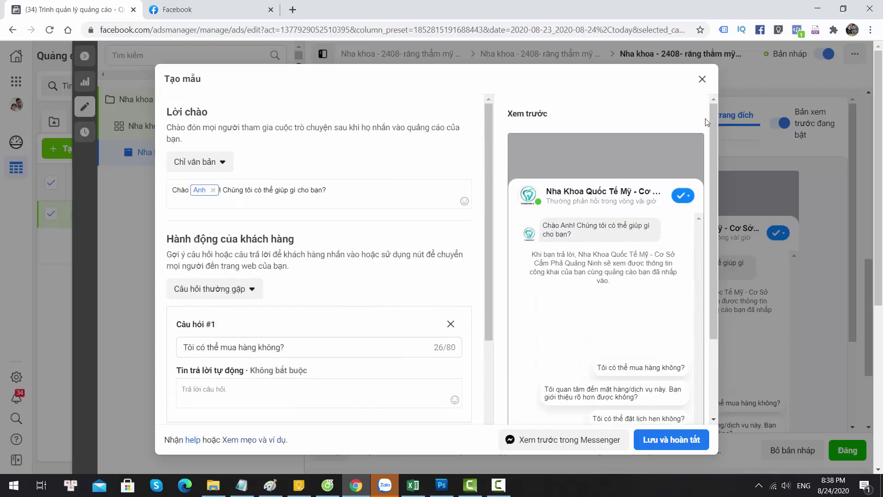
pyautogui.click(702, 79)
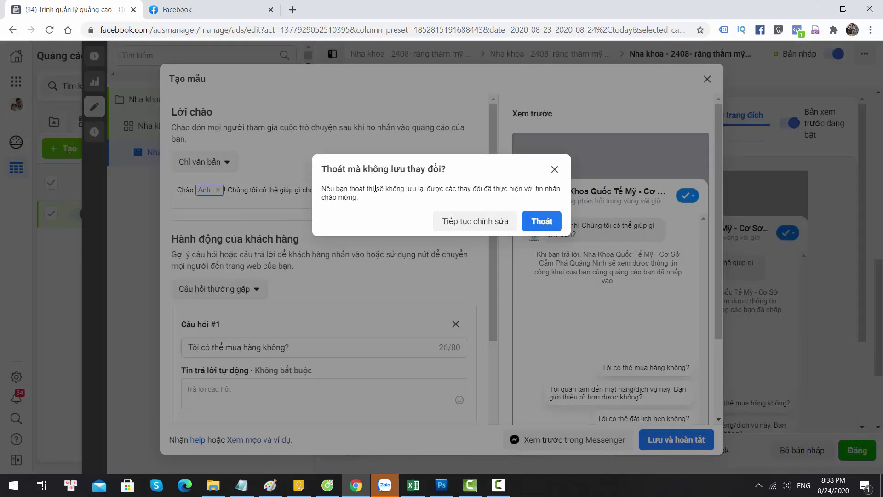
pyautogui.click(529, 221)
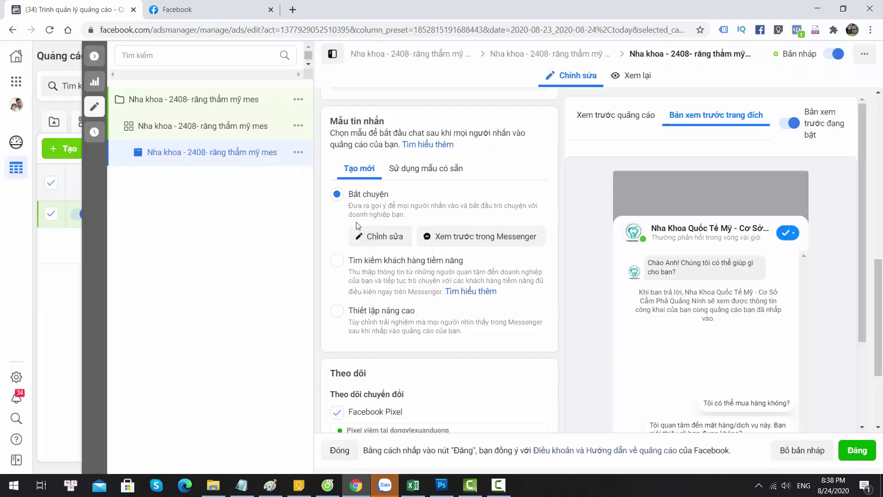
# Step: Use the existing message template "nha khoa quốc tế mỹ", reviewing its greeting, suggested questions and preview before saving it
pyautogui.click(424, 174)
pyautogui.click(377, 266)
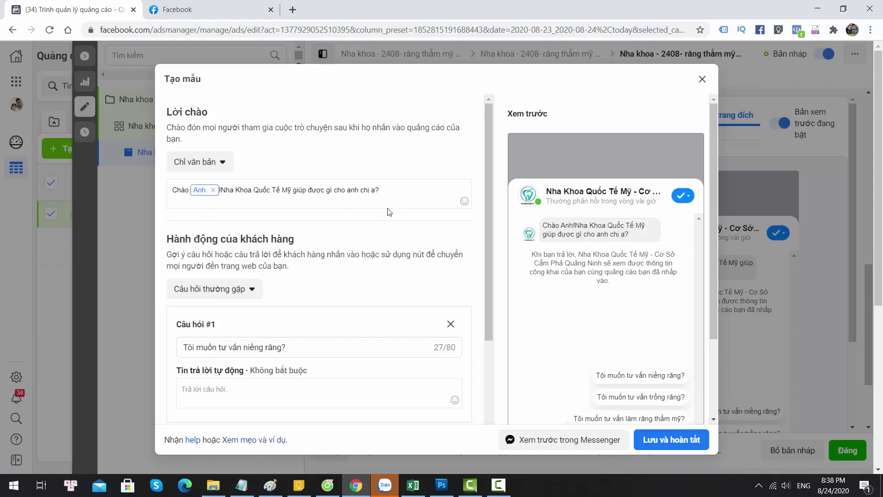
pyautogui.scroll(-2, 313, 284)
pyautogui.scroll(-2, 270, 261)
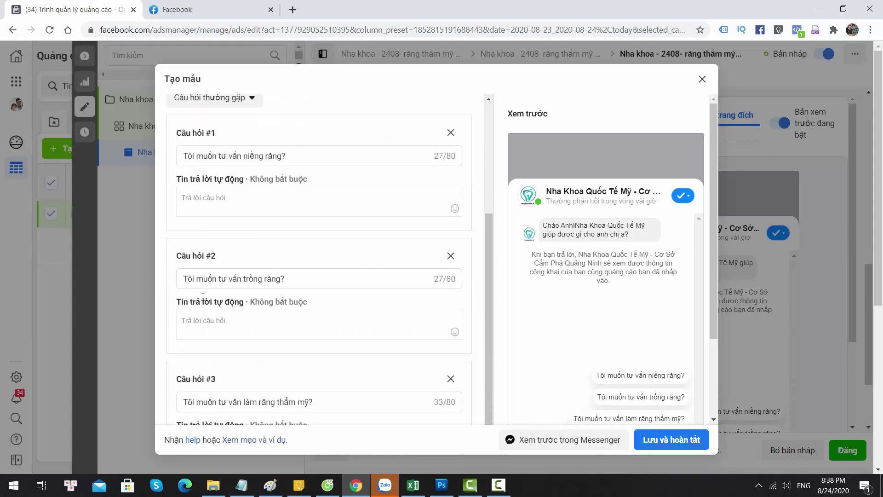
pyautogui.scroll(-2, 232, 350)
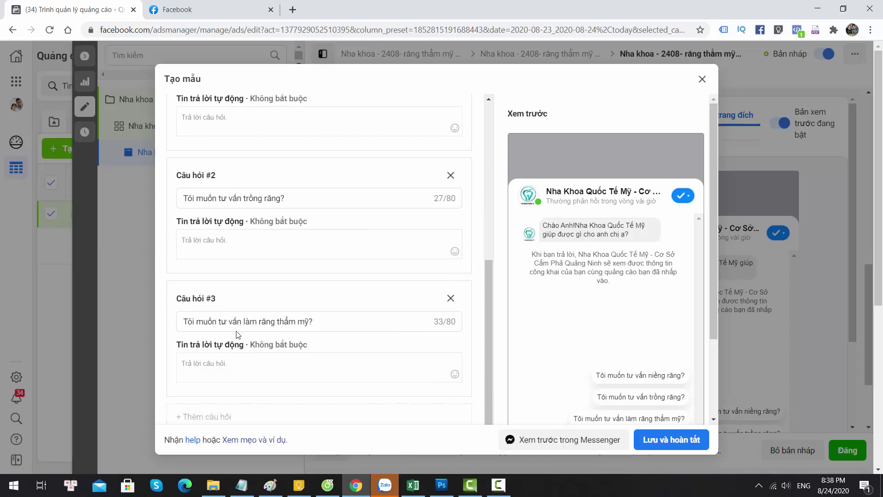
pyautogui.scroll(-2, 650, 319)
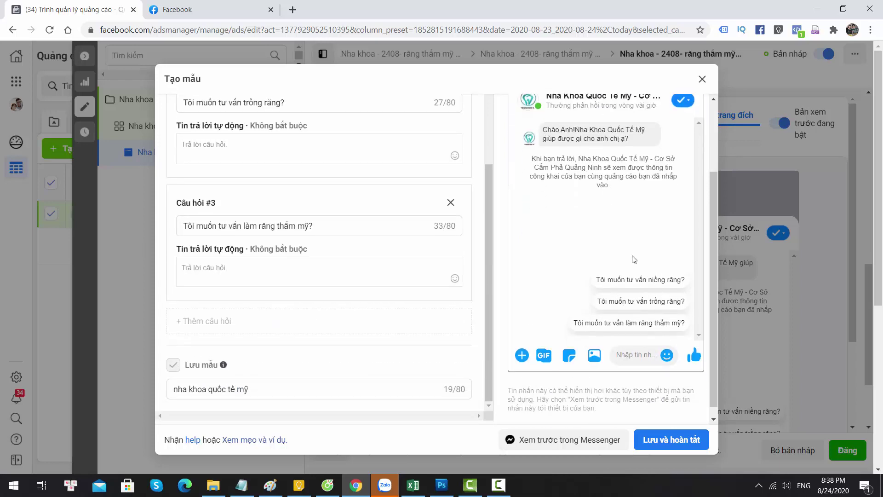
pyautogui.scroll(2, 634, 259)
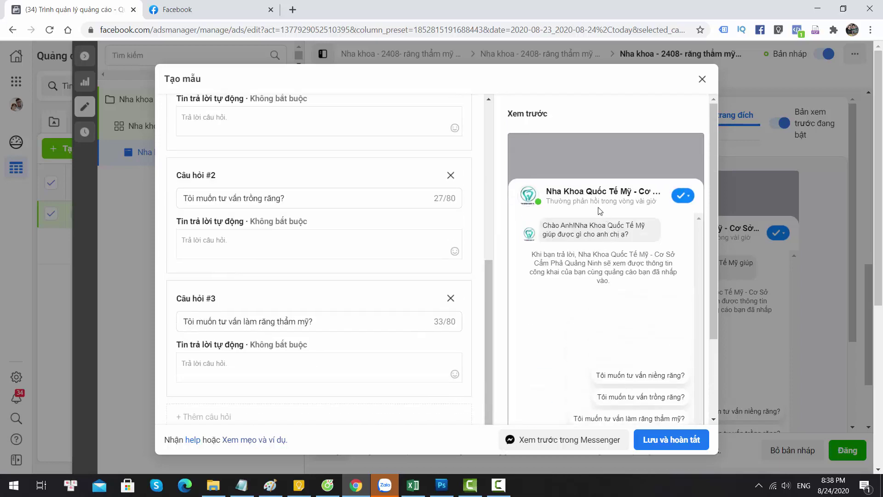
pyautogui.scroll(-2, 608, 274)
pyautogui.click(613, 284)
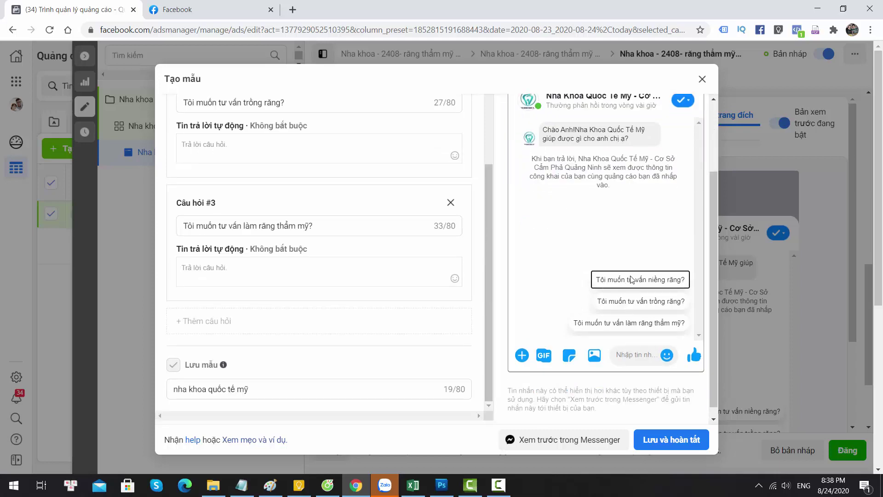
pyautogui.click(606, 307)
pyautogui.click(605, 324)
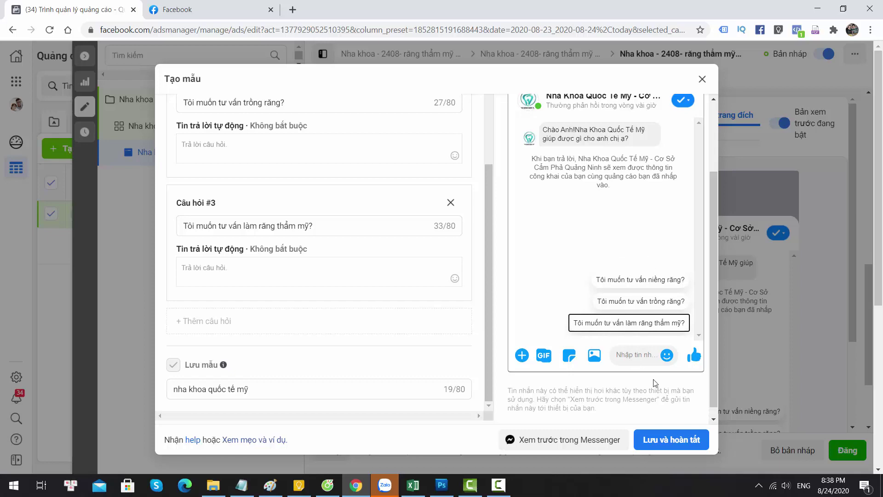
pyautogui.click(654, 438)
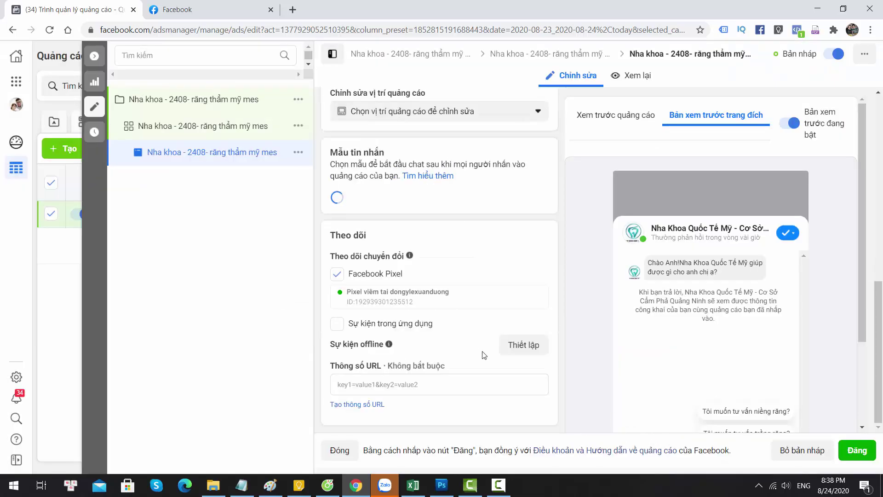
# Step: Change the ad setup to "Tạo quảng cáo"
pyautogui.scroll(-4, 478, 357)
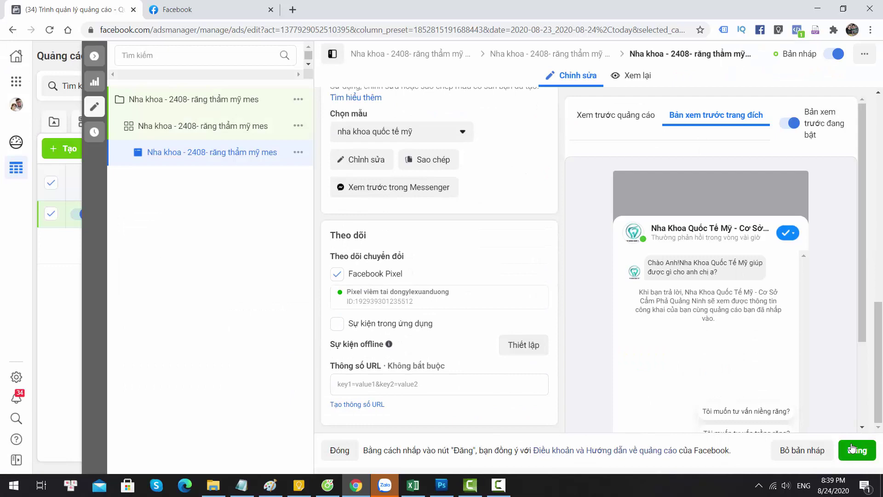
pyautogui.scroll(8, 469, 319)
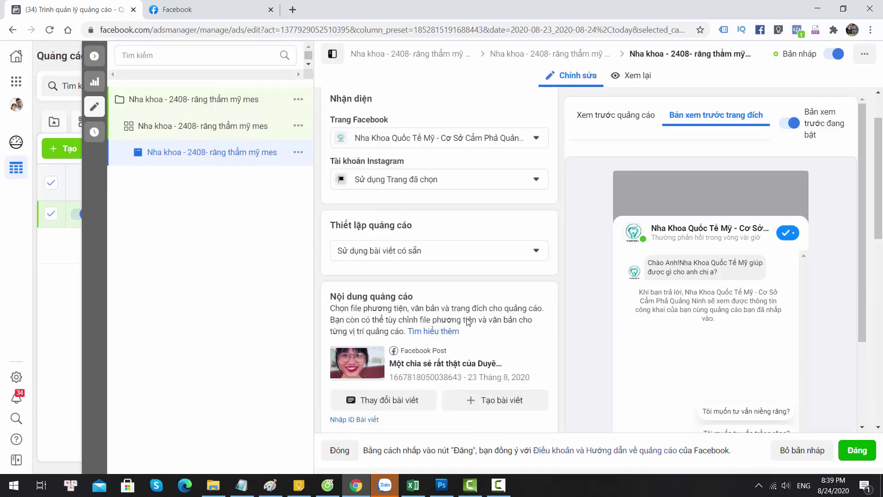
pyautogui.click(393, 298)
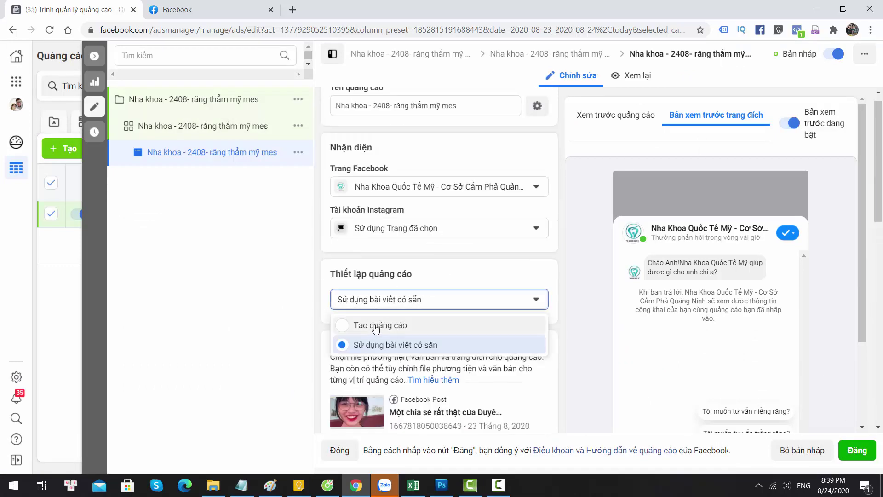
pyautogui.click(351, 330)
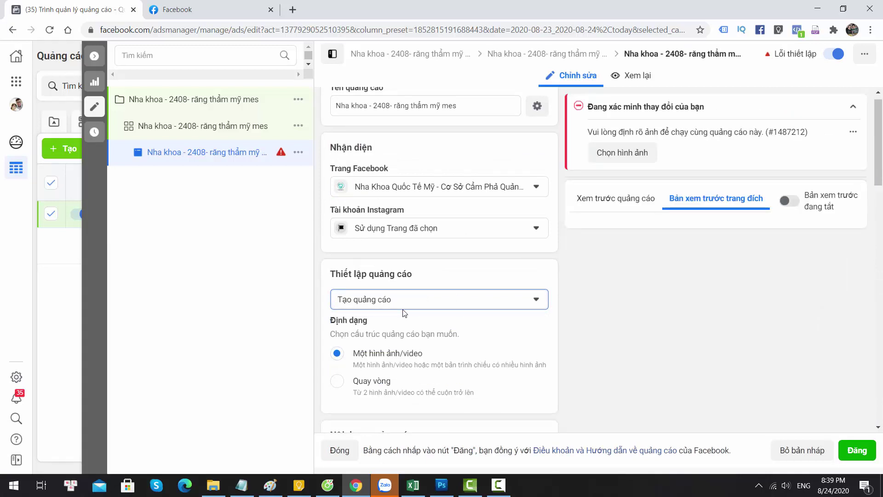
pyautogui.click(512, 302)
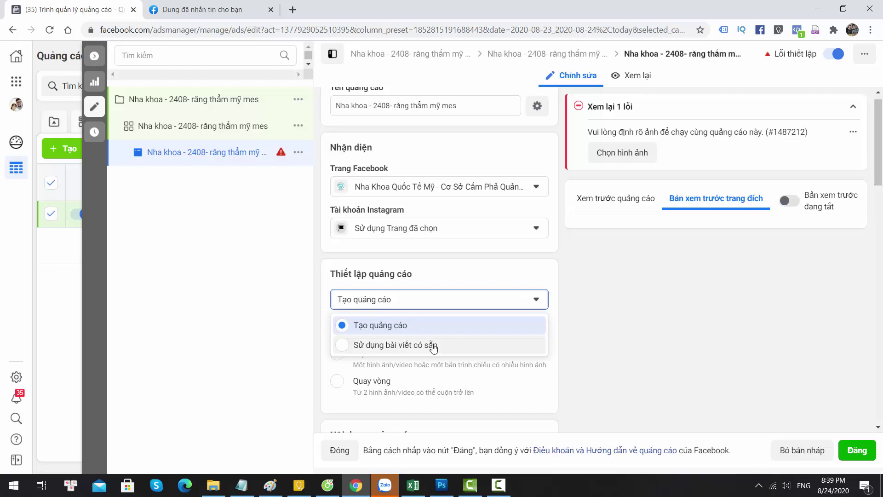
pyautogui.click(397, 326)
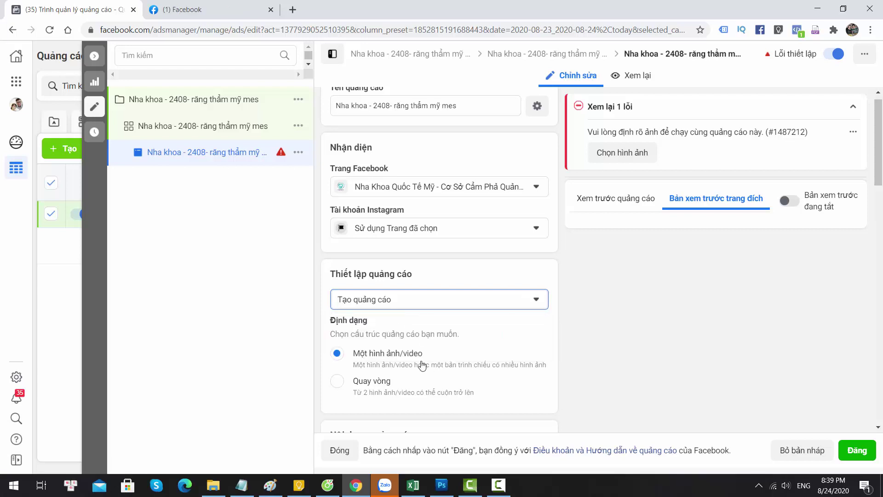
# Step: Switch the new ad's format to "Quay vòng" and back to "Một hình ảnh/video"
pyautogui.scroll(-2, 420, 364)
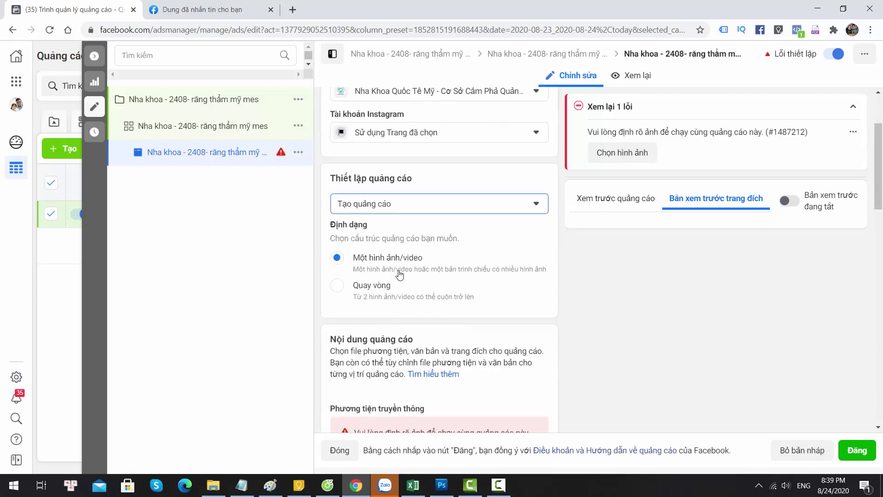
pyautogui.click(362, 289)
pyautogui.click(376, 258)
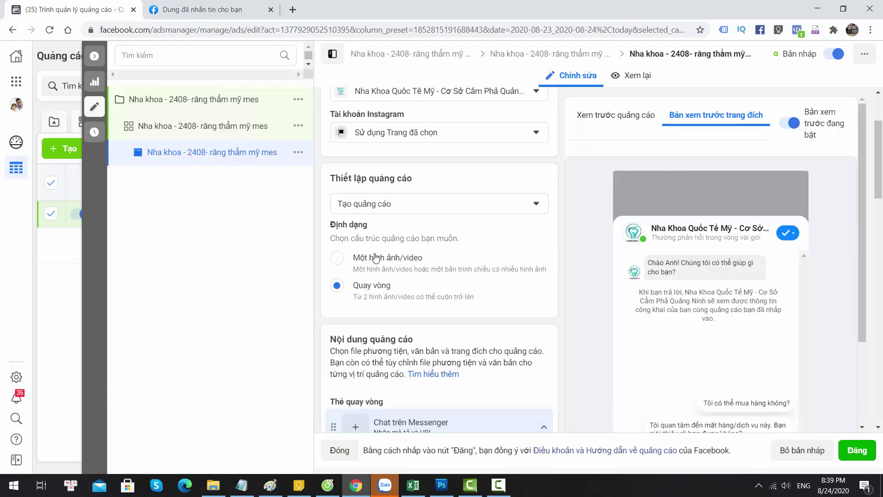
# Step: Add the existing account image "1.jpg" (600 × 600) as the ad's media
pyautogui.scroll(-4, 434, 296)
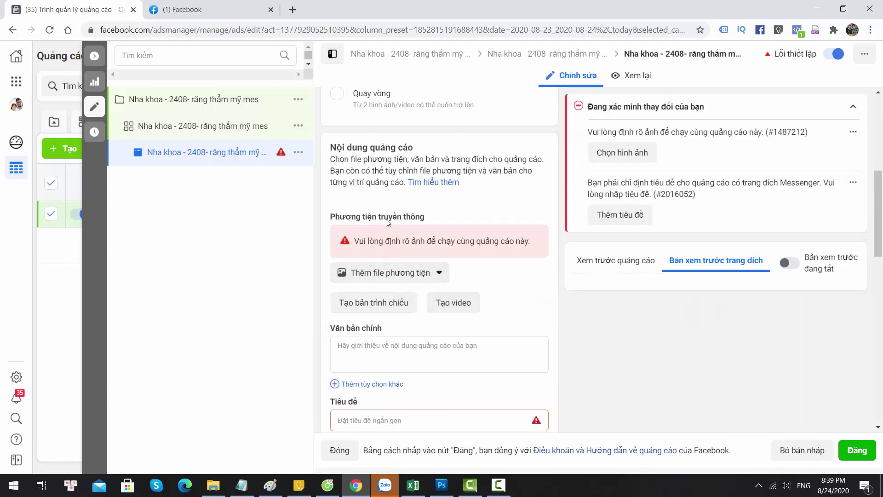
pyautogui.moveTo(386, 241); pyautogui.dragTo(499, 241)
pyautogui.click(400, 276)
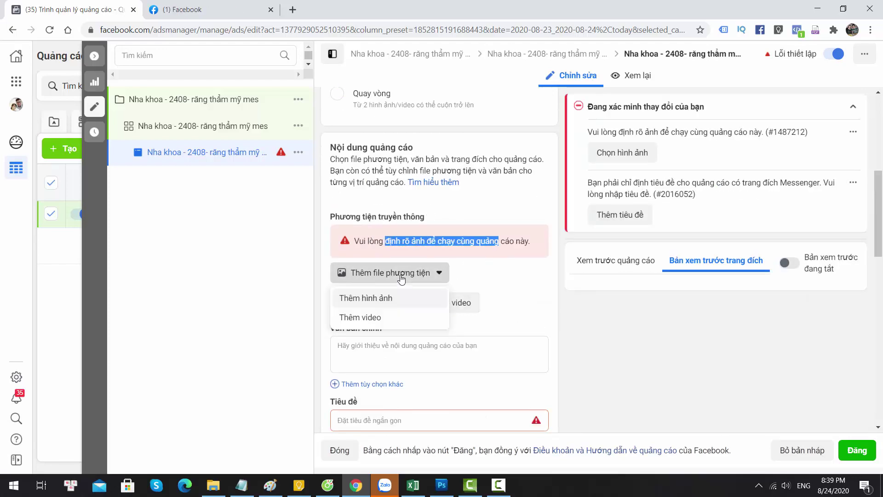
pyautogui.click(375, 299)
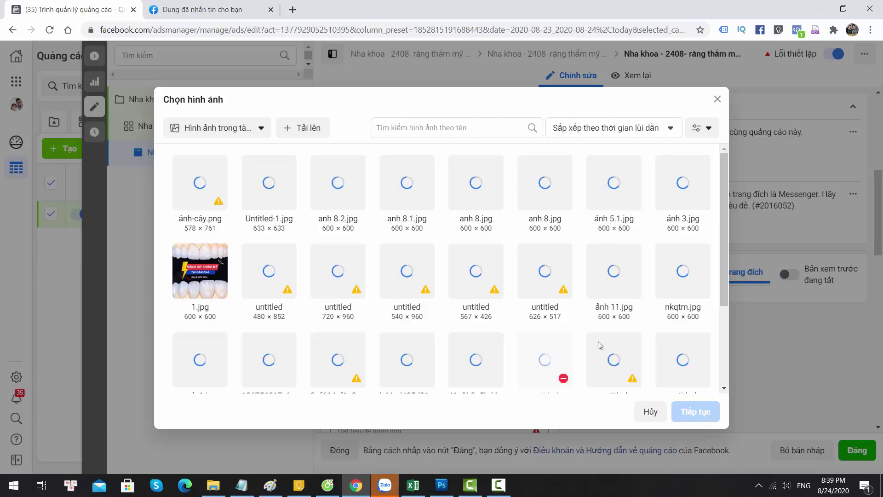
pyautogui.click(201, 263)
pyautogui.click(695, 411)
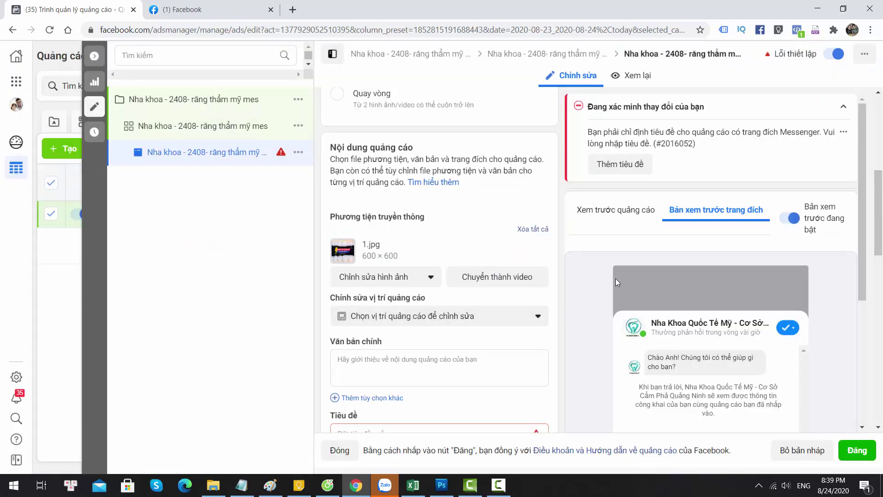
# Step: Write "Làm răng tín tại cẩm phả....." as the ad's primary text
pyautogui.scroll(-4, 527, 311)
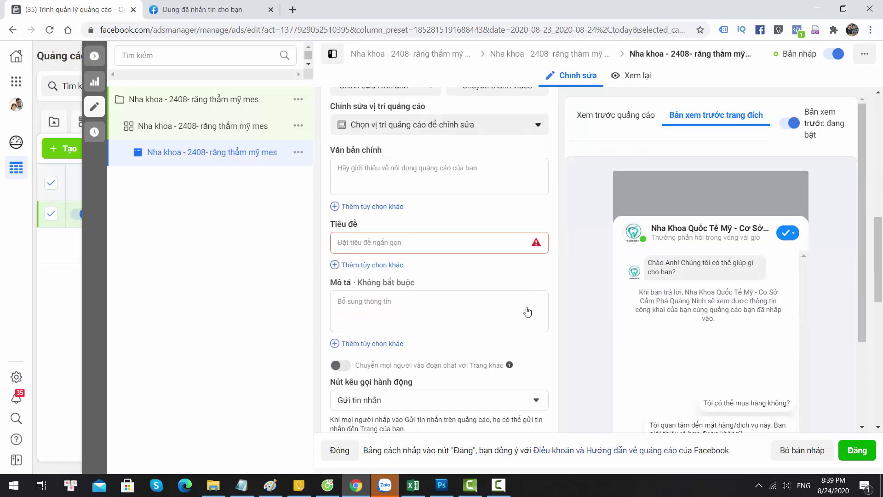
pyautogui.scroll(2, 526, 309)
pyautogui.click(394, 261)
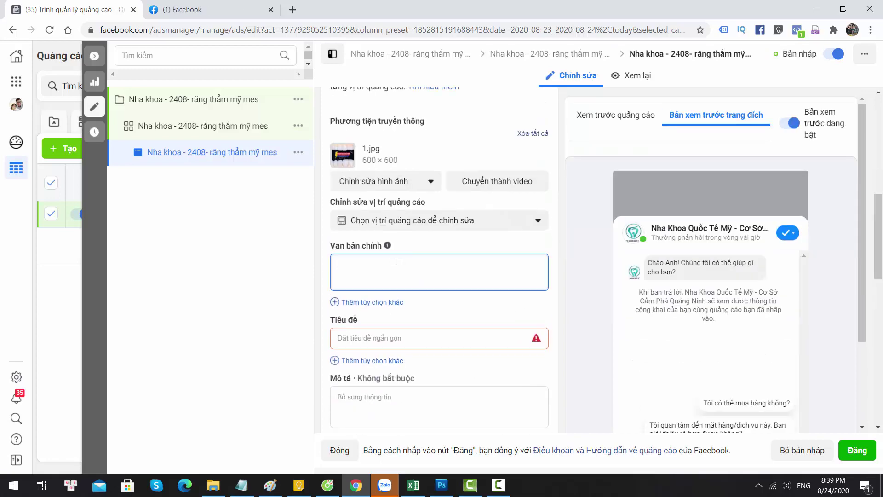
pyautogui.write('Trônfg')
pyautogui.hotkey('ctrl', 'a')
pyautogui.press('BackSpace')
pyautogui.write('Tia cấm pha')
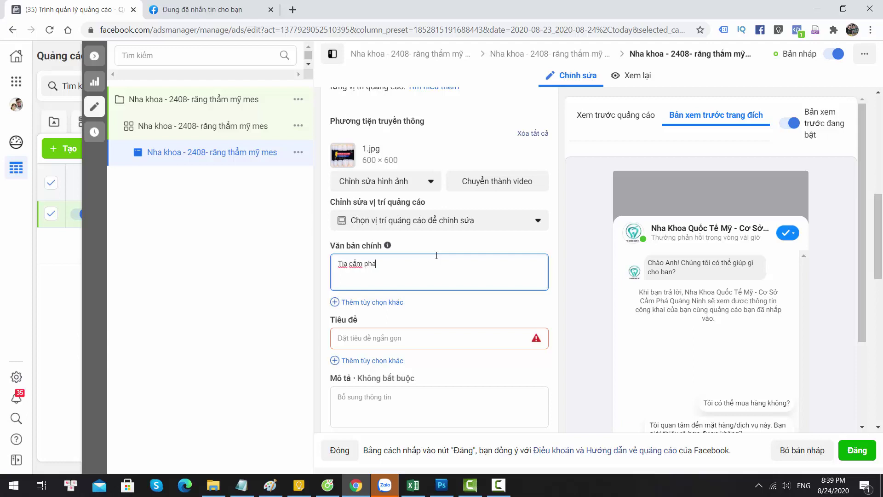
pyautogui.hotkey('ctrl', 'a')
pyautogui.write('Làm r')
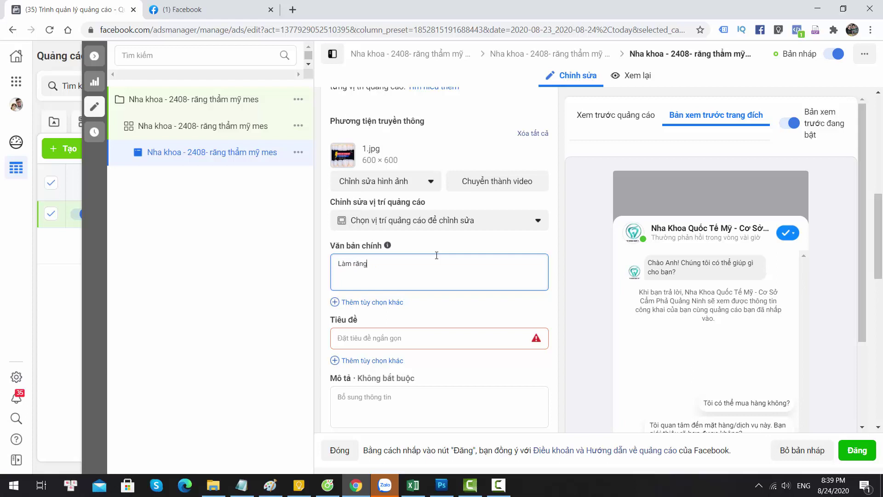
pyautogui.write('ăng tin ta')
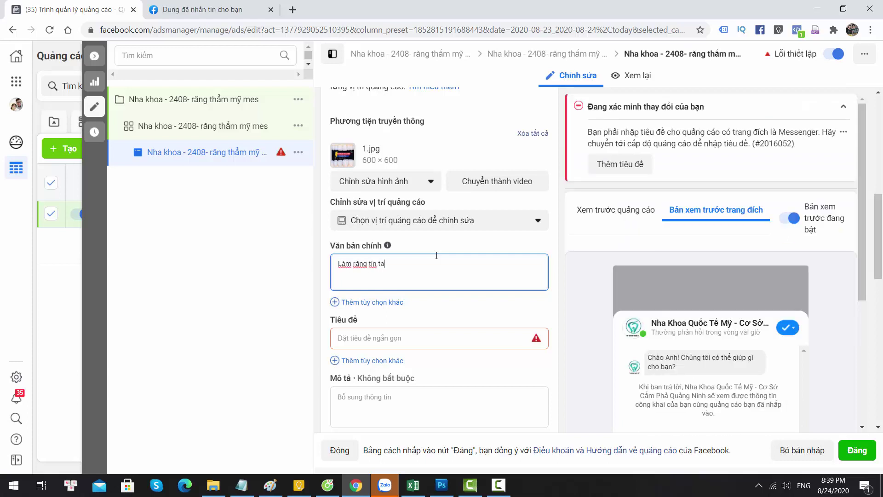
pyautogui.write('i cấm pha')
pyautogui.write('.')
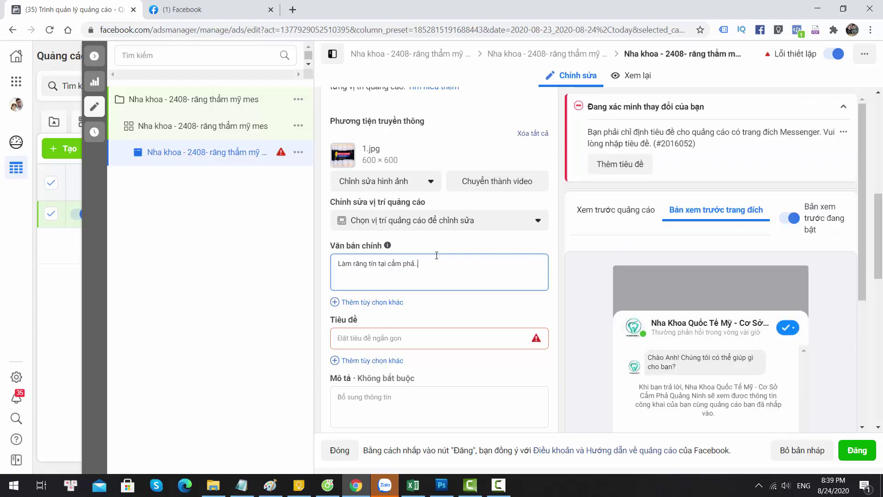
pyautogui.write('....')
# Step: Set the ad's headline to "giảm 20% các dịch vụ răng thẩm mỹ tại cẩm phả"
pyautogui.click(384, 341)
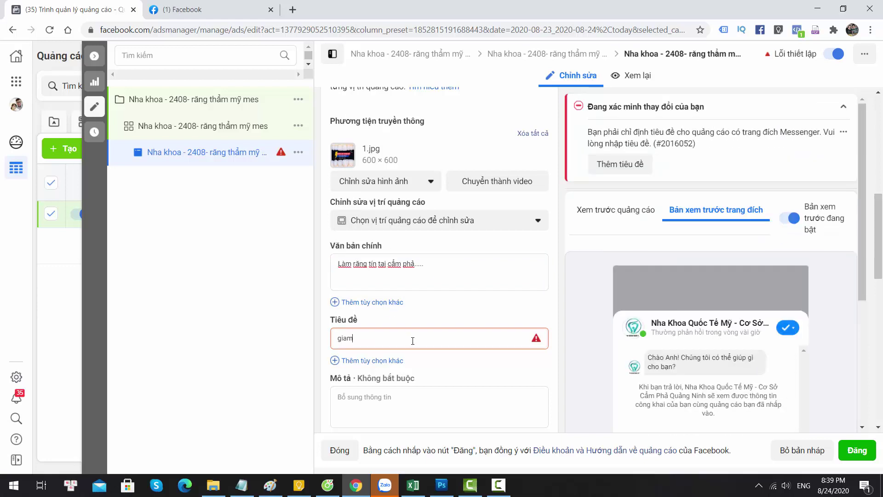
pyautogui.write('giảm 20% các d')
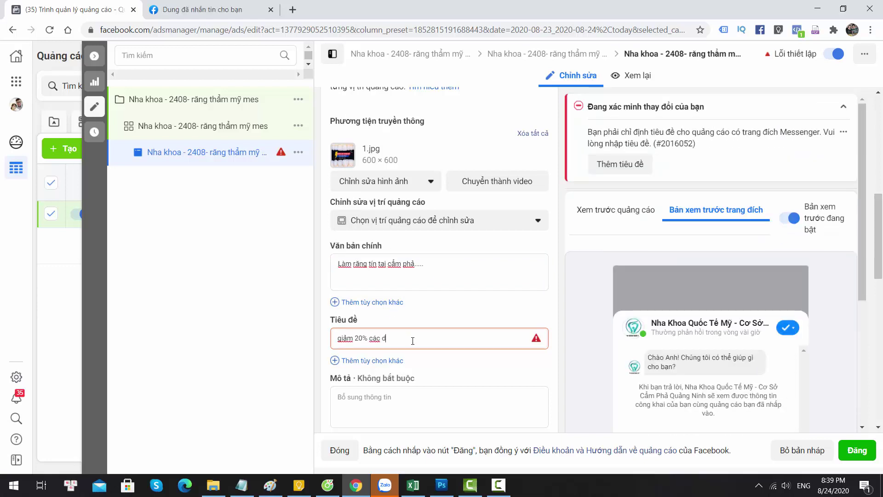
pyautogui.write('ich vụ răn')
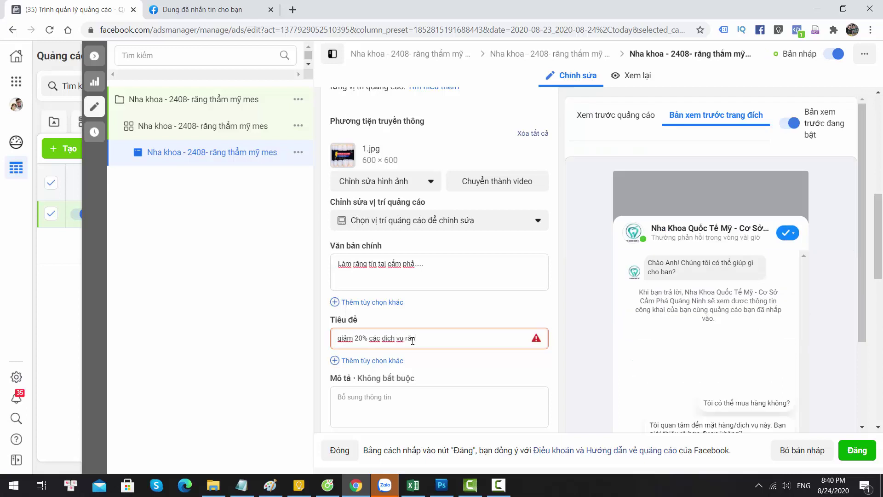
pyautogui.write('g tha')
pyautogui.write('m mỹ tai')
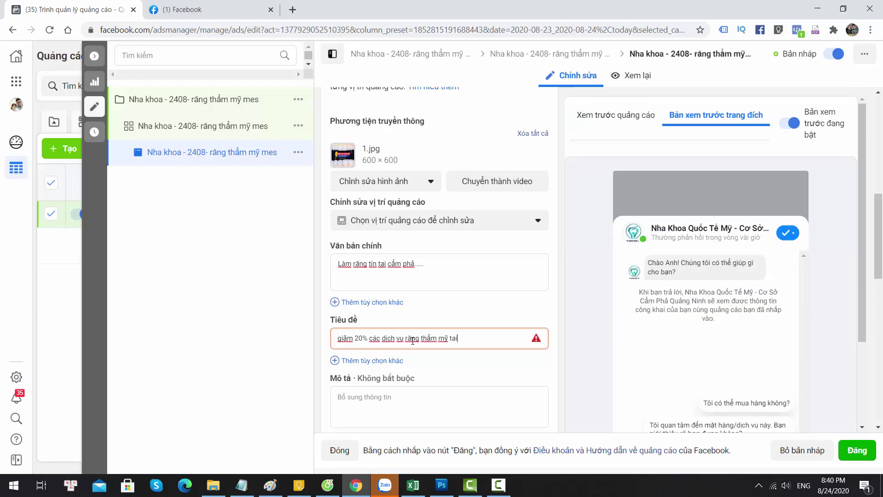
pyautogui.write(' cả')
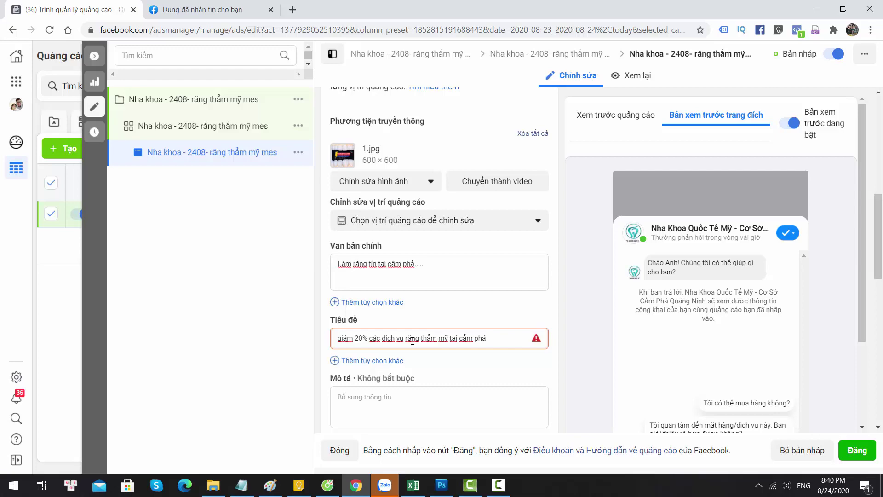
pyautogui.write('m phả')
# Step: Examine the ad's Facebook feed preview, including its image, primary text, headline and message button
pyautogui.scroll(-2, 485, 369)
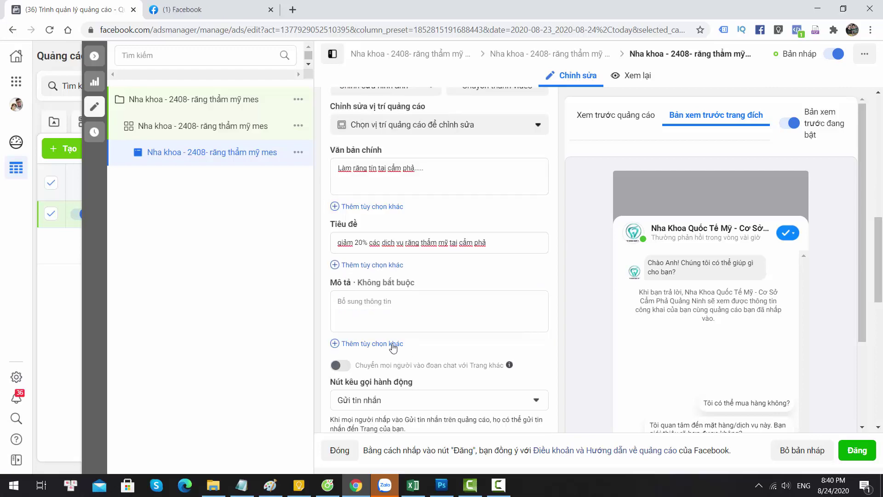
pyautogui.scroll(7, 692, 187)
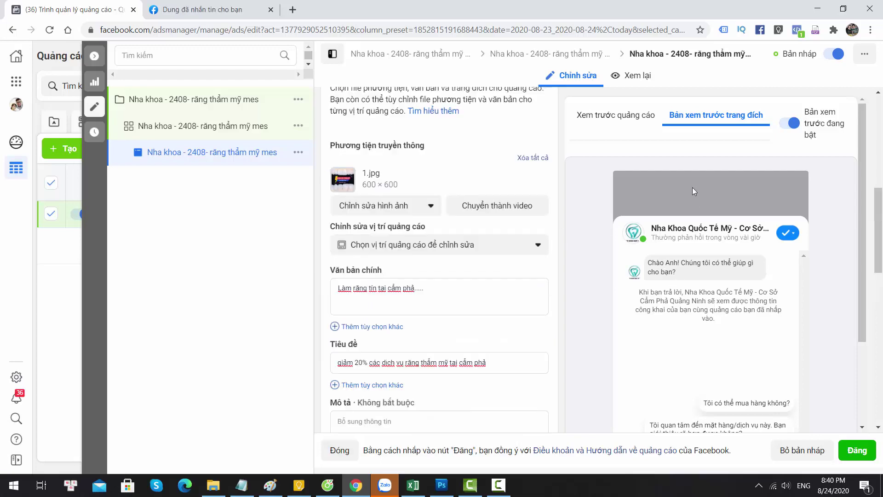
pyautogui.scroll(3, 646, 151)
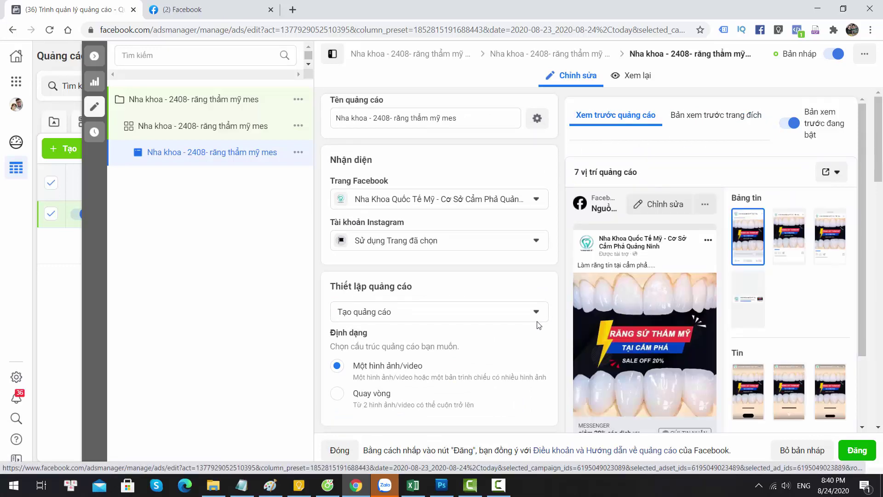
pyautogui.scroll(-3, 667, 321)
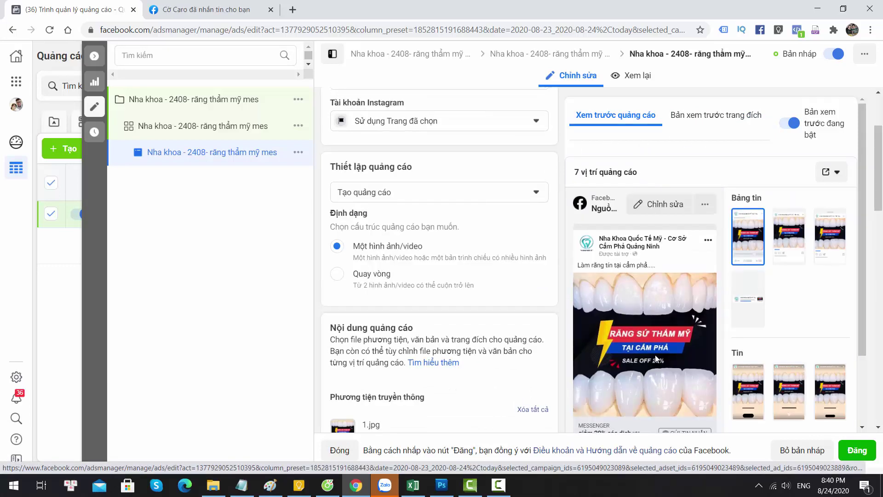
pyautogui.scroll(-3, 655, 355)
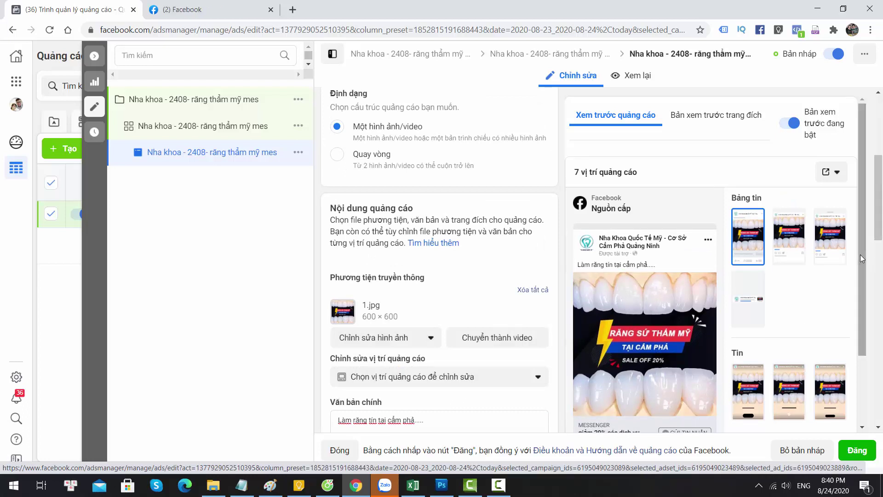
pyautogui.moveTo(860, 255); pyautogui.dragTo(862, 330)
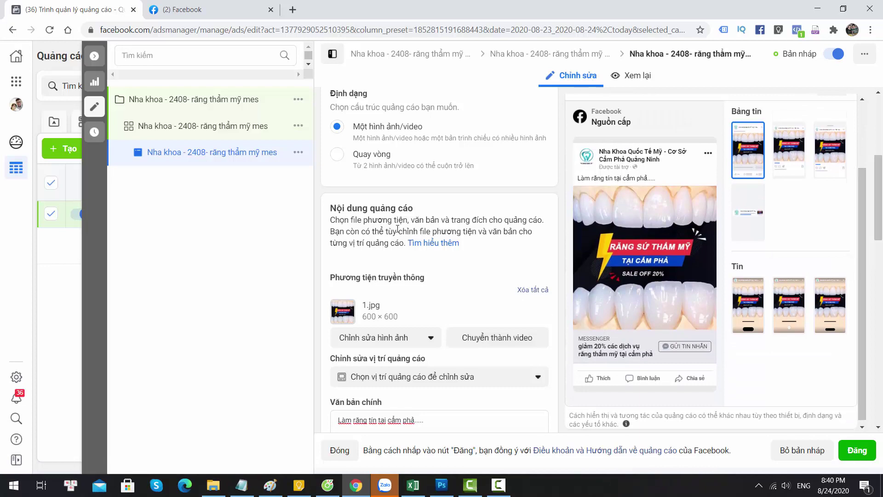
# Step: Fill in the optional ad description with "chỉ duy nhất hôm nay"
pyautogui.scroll(-2, 480, 262)
pyautogui.scroll(2, 479, 261)
pyautogui.scroll(-3, 397, 333)
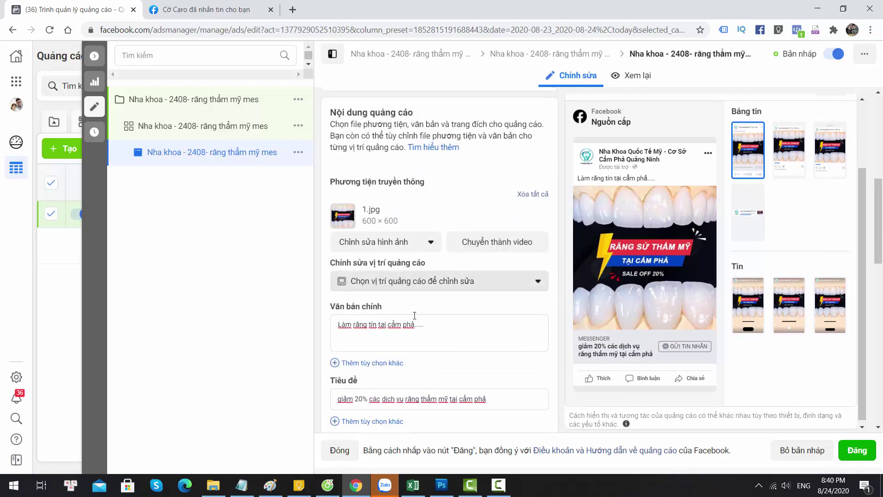
pyautogui.scroll(-2, 397, 333)
pyautogui.moveTo(397, 332)
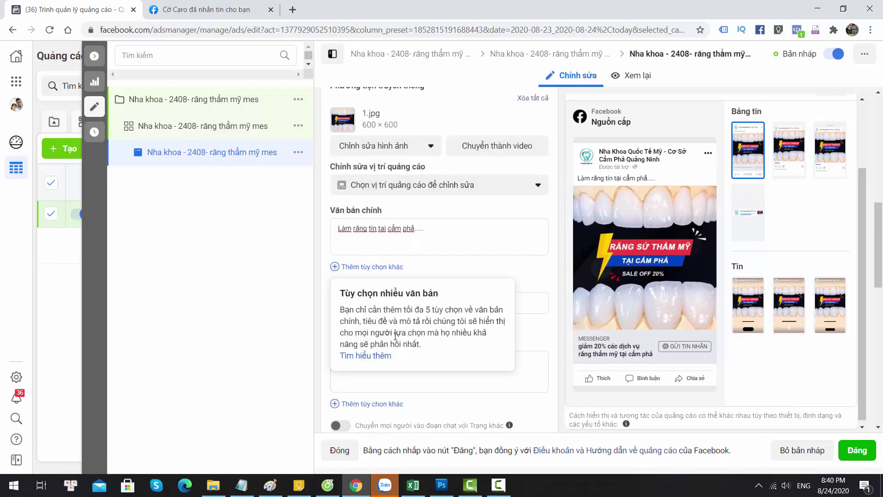
pyautogui.click(401, 391)
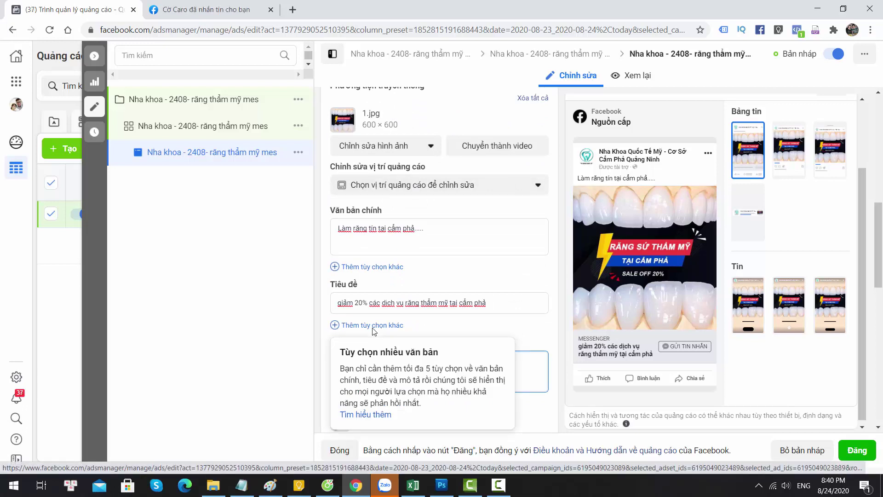
pyautogui.click(525, 331)
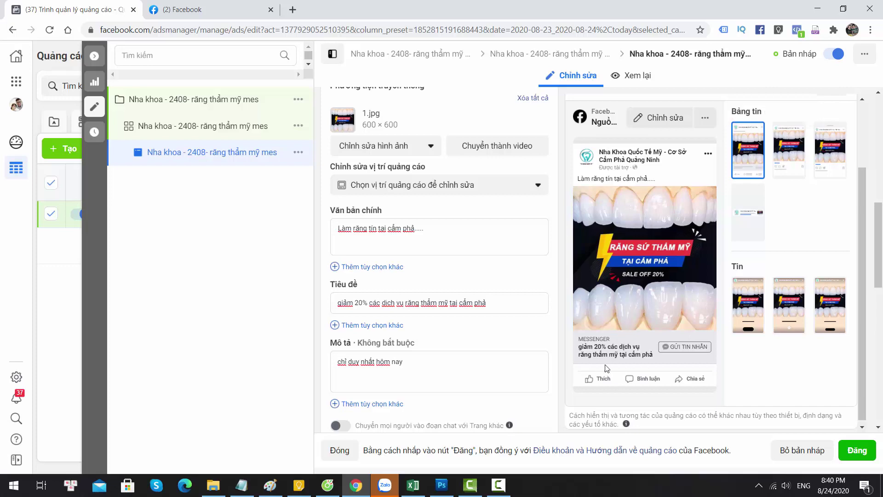
# Step: Review the available call-to-action options and choose "Gửi tin nhắn"
pyautogui.scroll(-4, 420, 392)
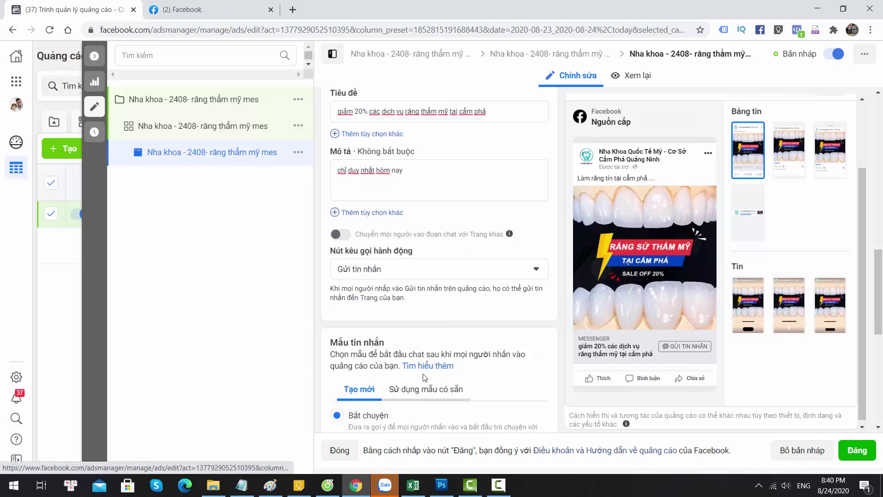
pyautogui.click(407, 270)
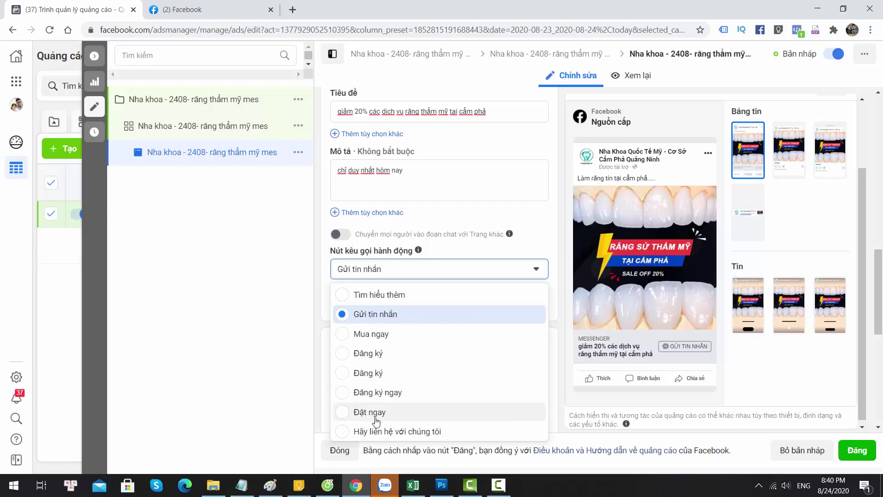
pyautogui.click(402, 315)
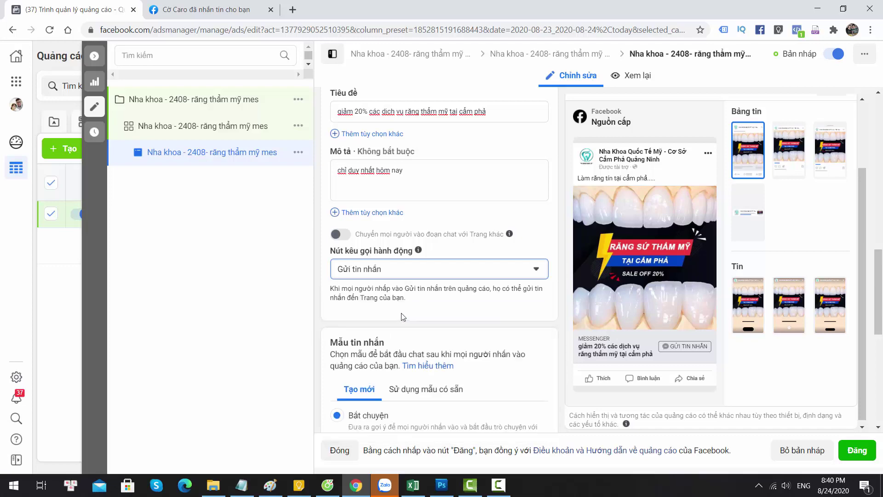
# Step: Compare the existing message template "nha khoa quốc tế mỹ" with the new "Bắt chuyện" template
pyautogui.scroll(-2, 451, 368)
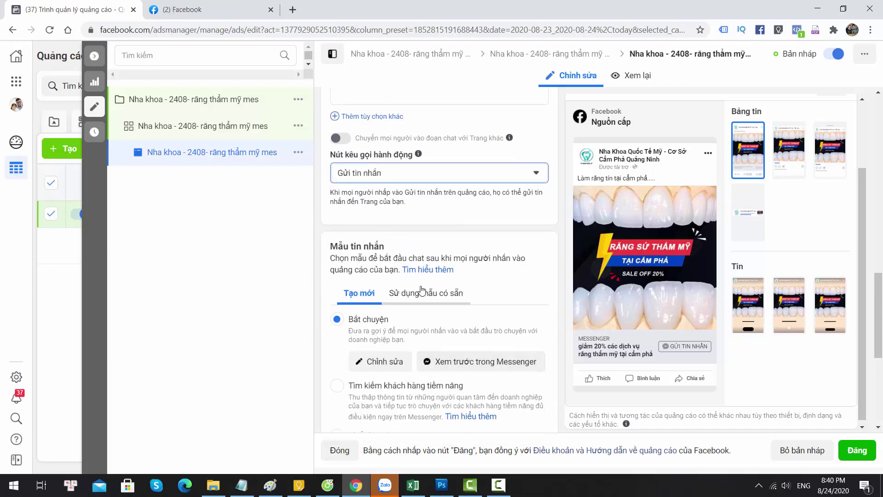
pyautogui.click(403, 297)
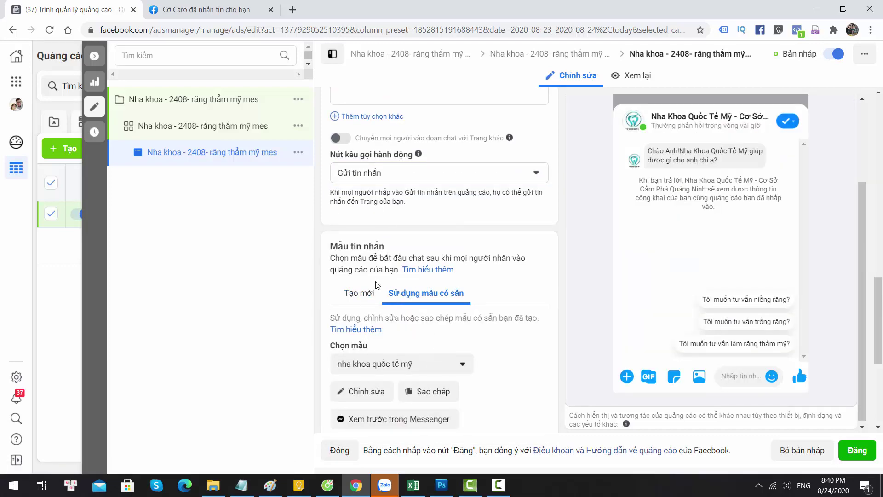
pyautogui.click(355, 297)
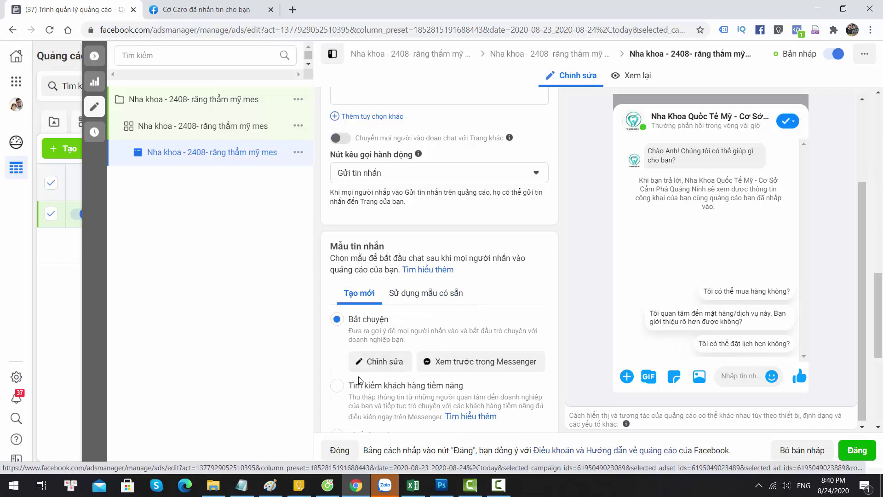
# Step: Examine the greeting, suggested customer questions and save option of the new "Bắt chuyện" template, and exit without saving
pyautogui.click(373, 361)
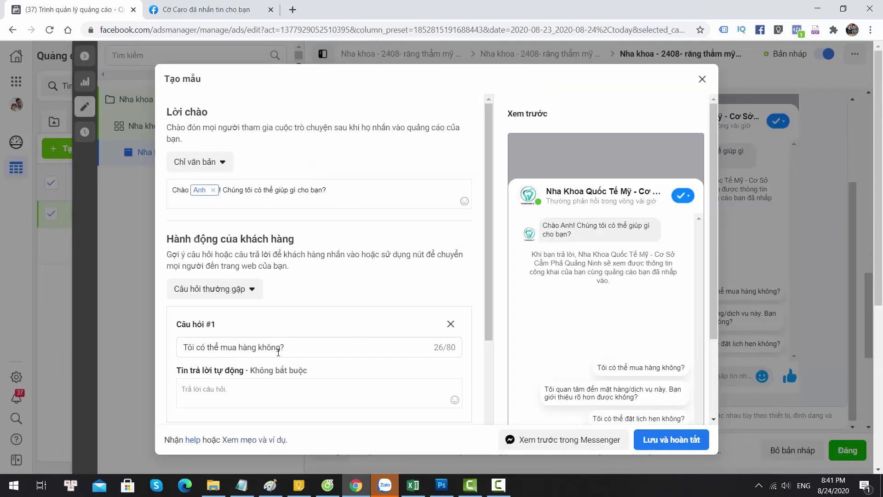
pyautogui.scroll(-4, 278, 352)
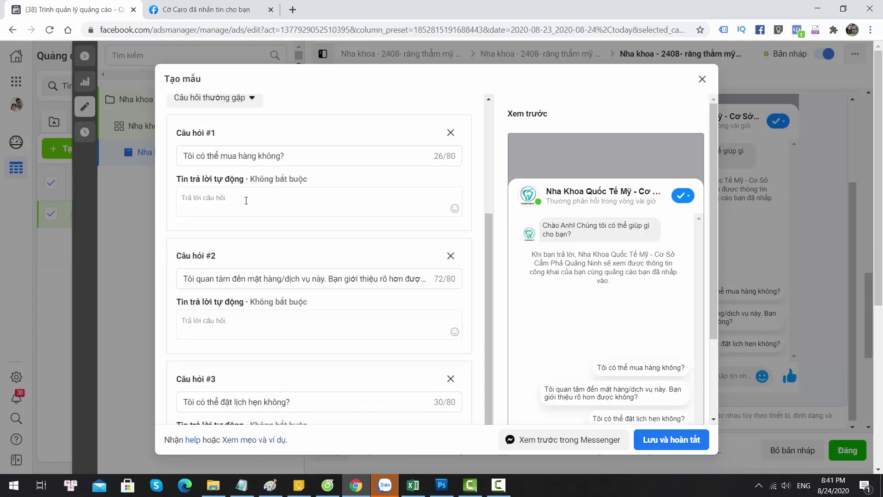
pyautogui.moveTo(300, 156); pyautogui.dragTo(194, 157)
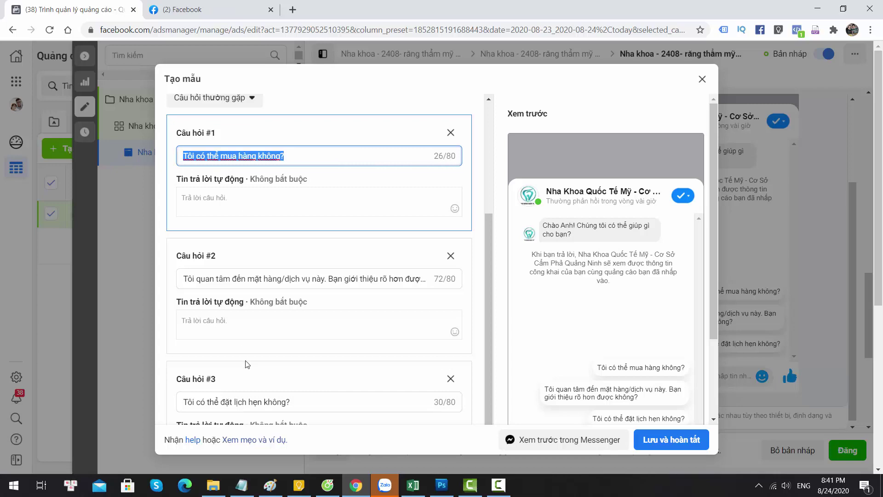
pyautogui.scroll(-5, 247, 365)
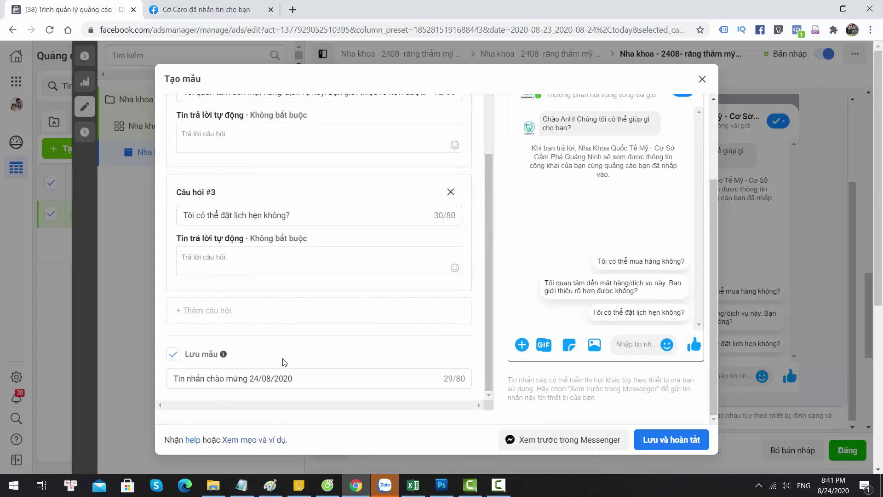
pyautogui.scroll(-10, 283, 362)
pyautogui.scroll(10, 711, 100)
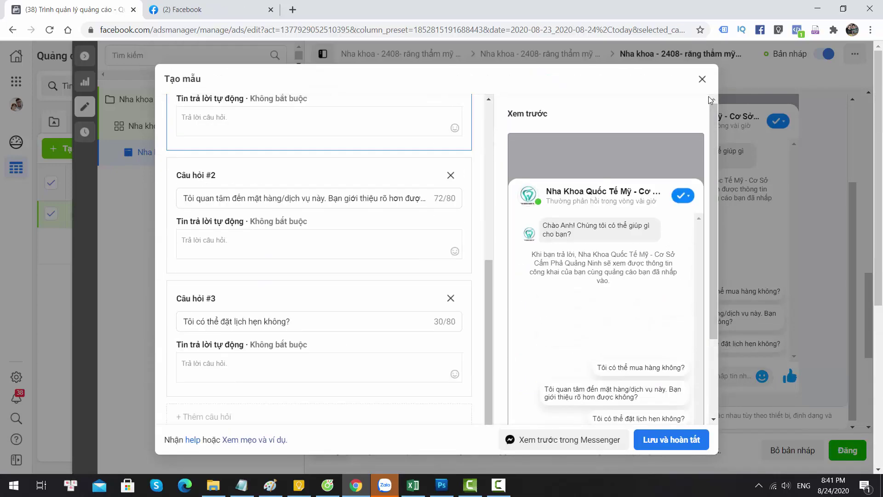
pyautogui.click(702, 79)
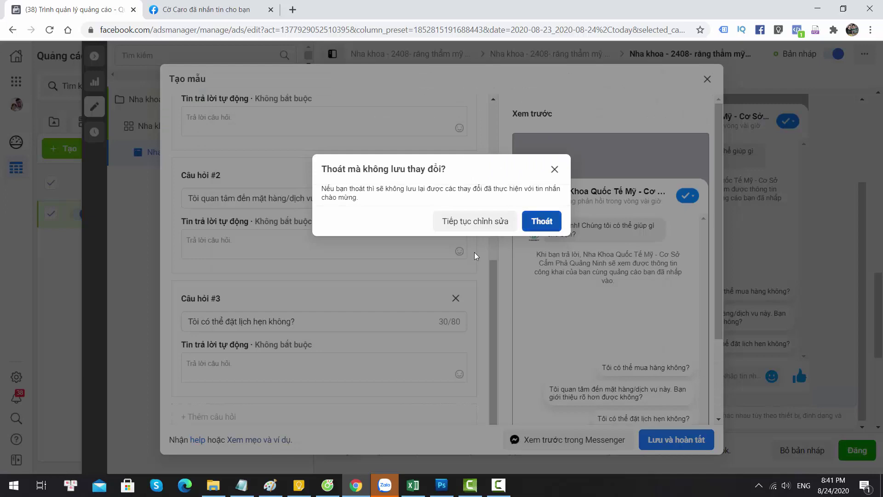
pyautogui.click(541, 222)
# Step: Use the existing message template "nha khoa quốc tế mỹ" for the ad
pyautogui.click(429, 299)
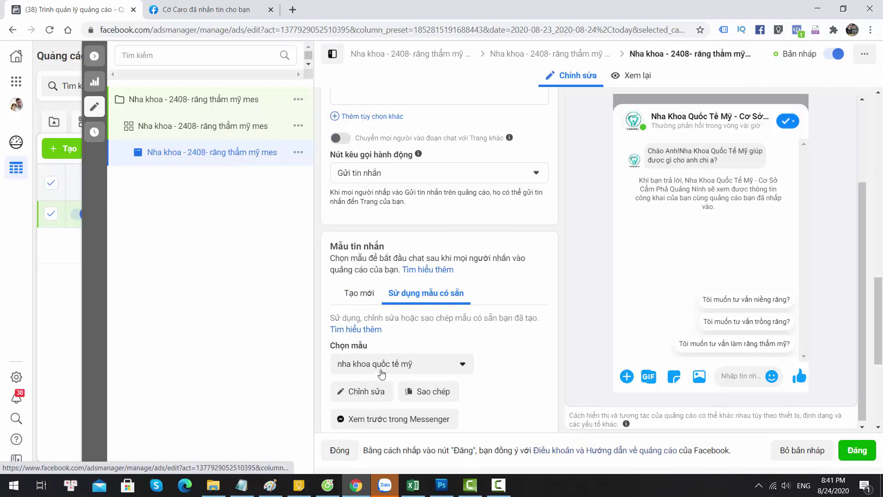
pyautogui.click(352, 364)
pyautogui.click(400, 382)
pyautogui.scroll(-5, 399, 411)
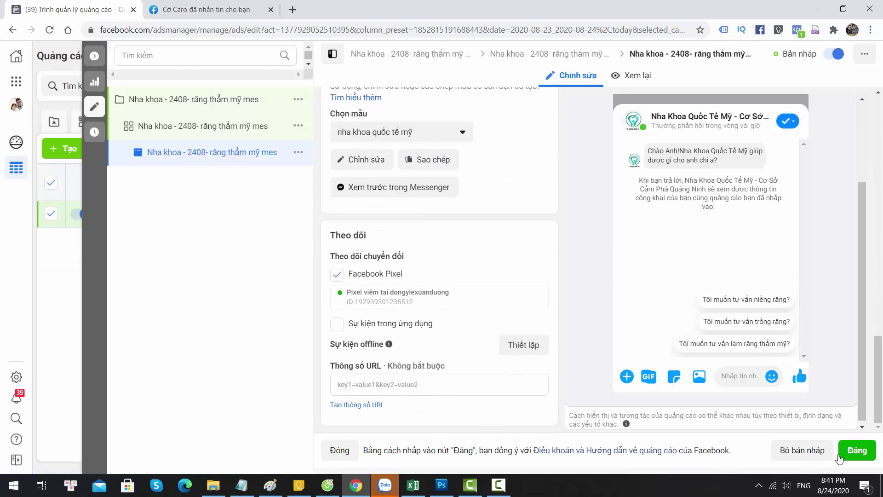
# Step: Review the settings of the draft at campaign, ad set and ad level before publishing
pyautogui.scroll(15, 629, 260)
pyautogui.scroll(5, 697, 240)
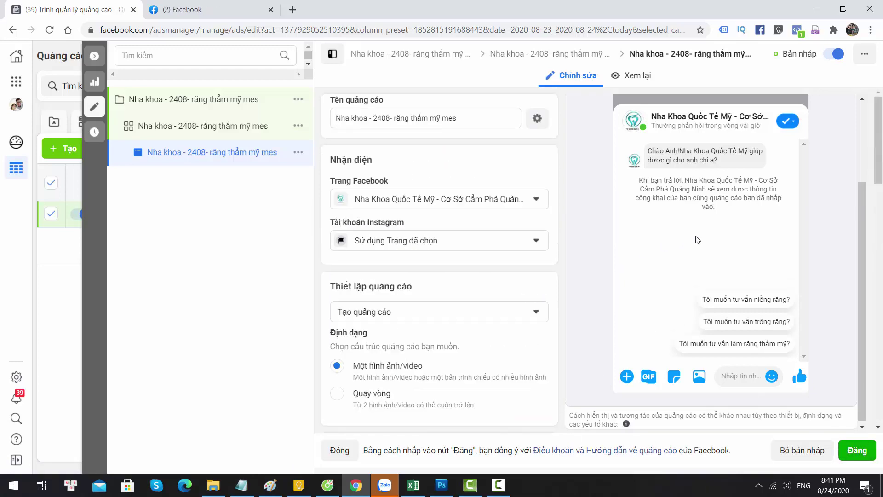
pyautogui.click(541, 64)
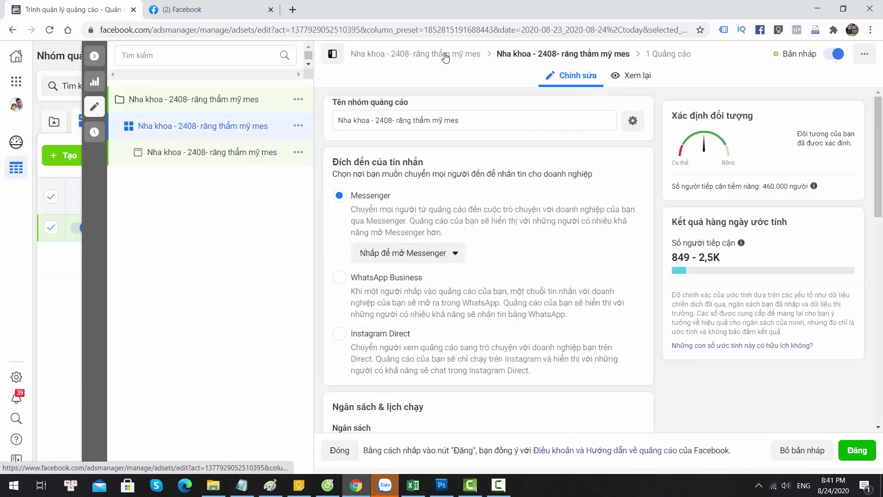
pyautogui.click(445, 55)
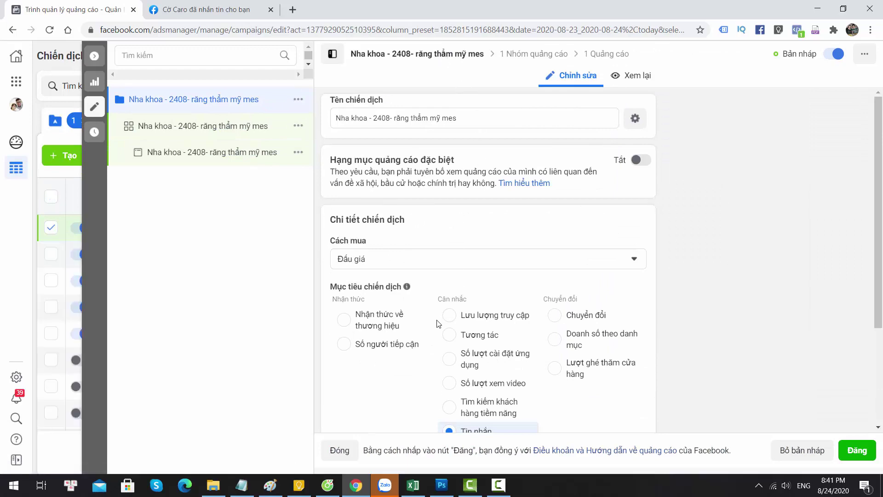
pyautogui.click(533, 55)
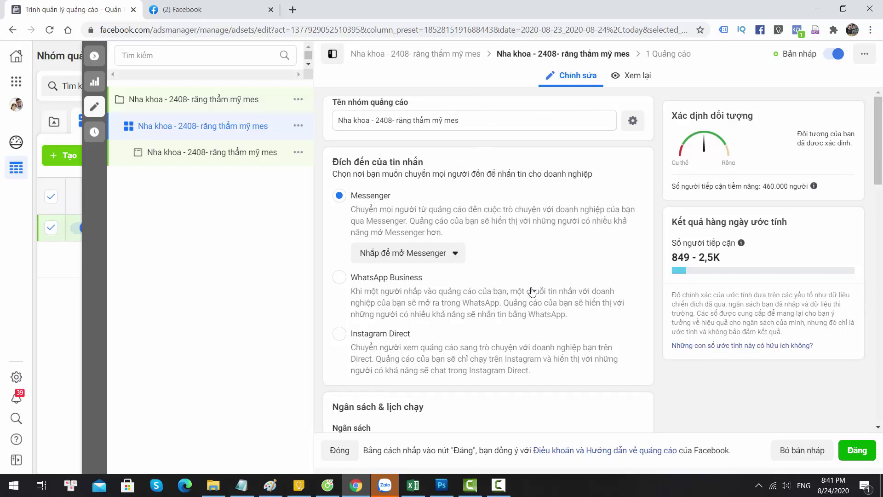
pyautogui.click(216, 164)
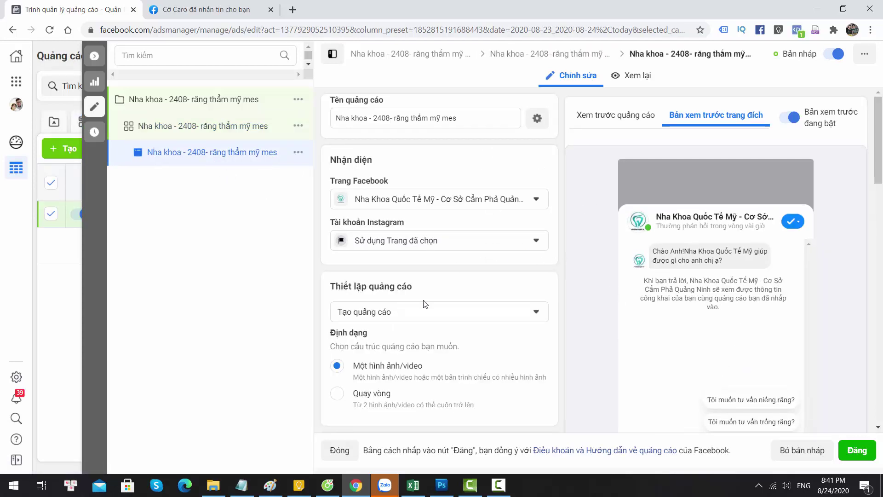
pyautogui.scroll(-4, 424, 306)
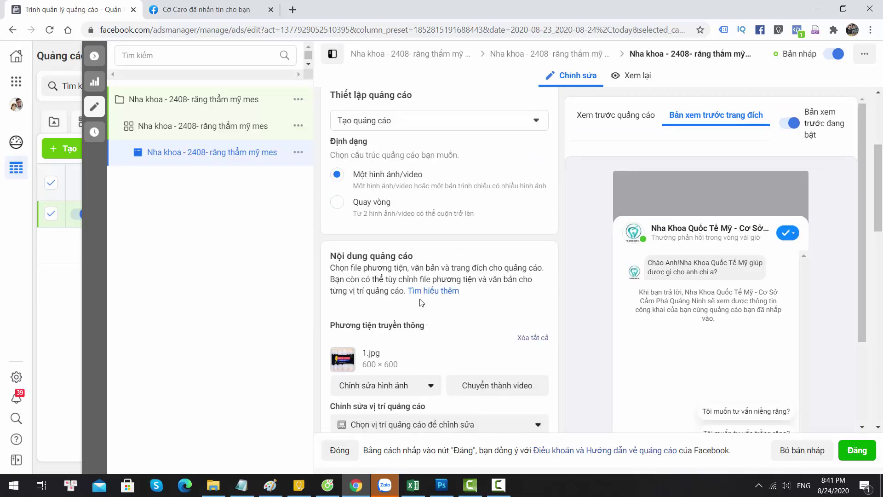
pyautogui.scroll(4, 421, 299)
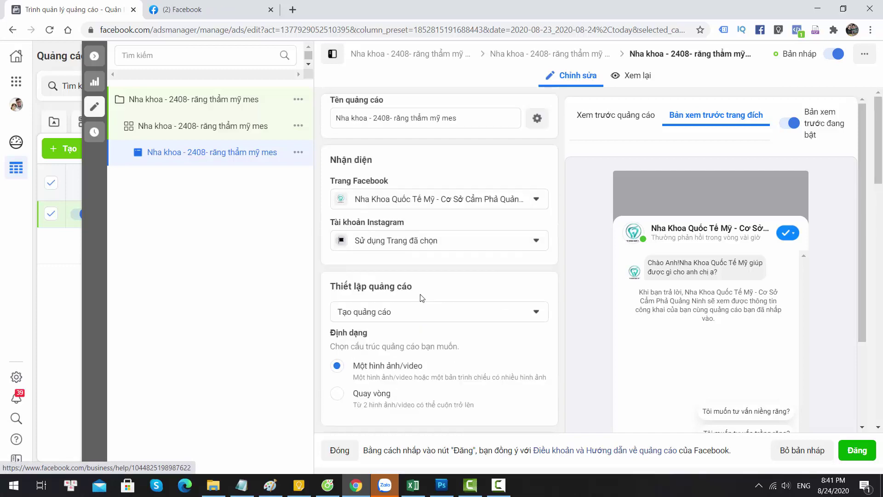